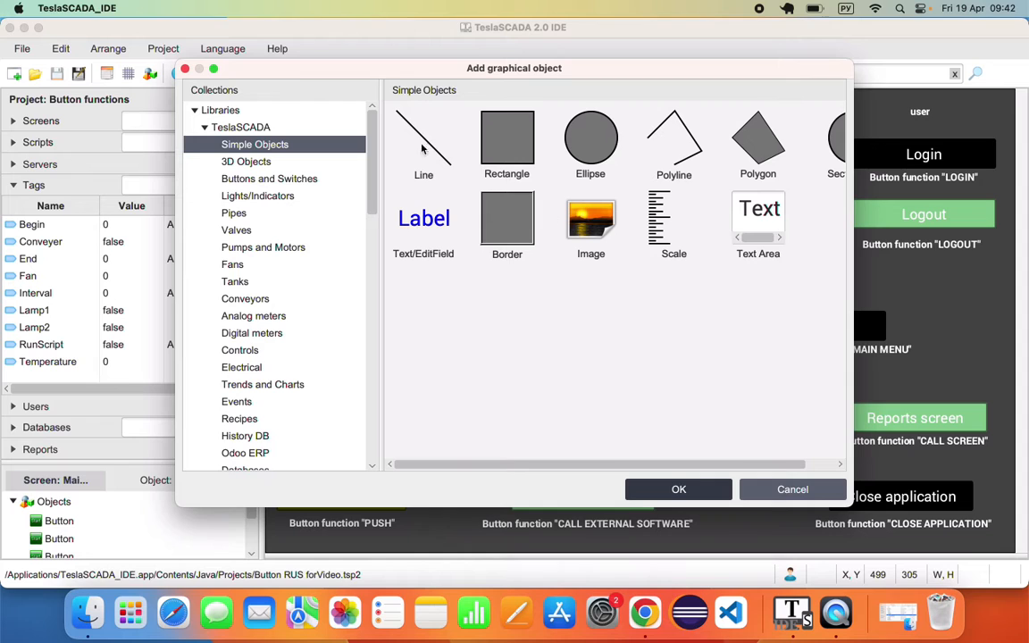
- Preview the Buttons and Switches collection, close the library unchanged, and select the ON button
left_click(256, 179)
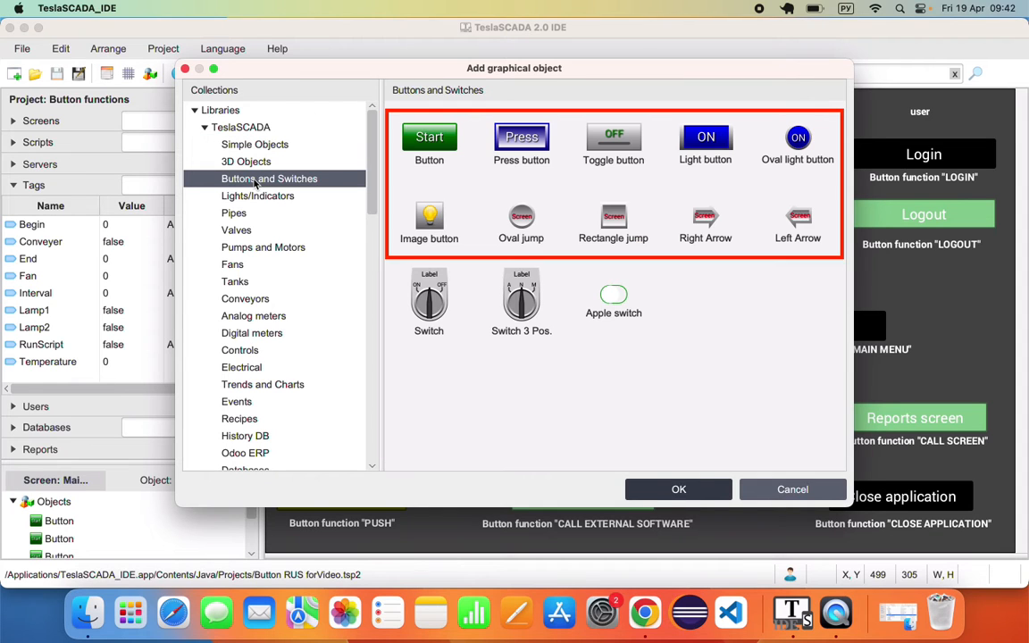
left_click(793, 489)
left_click(384, 188)
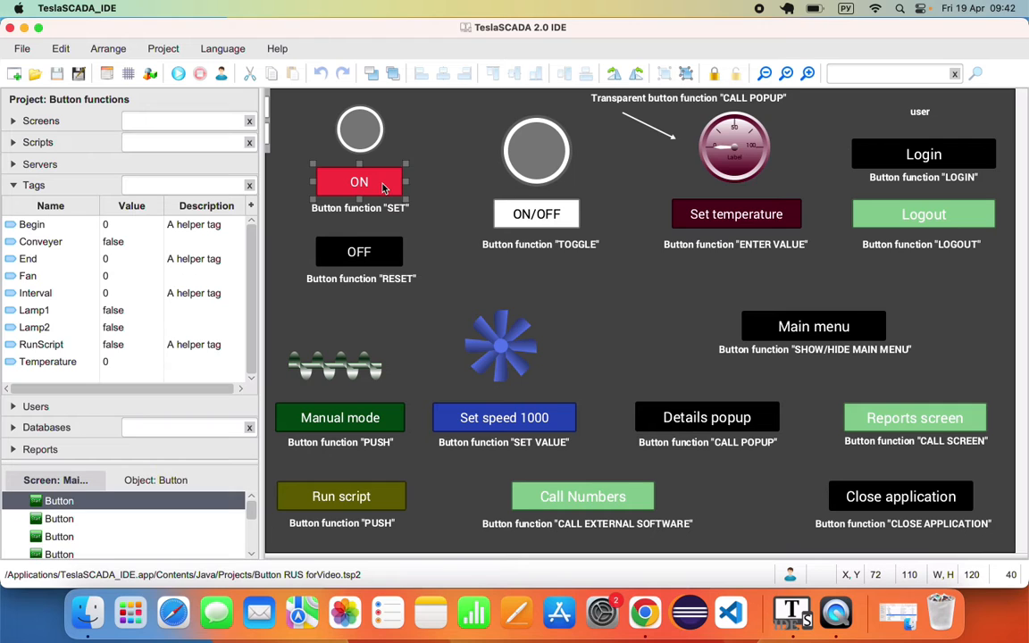
right_click(384, 189)
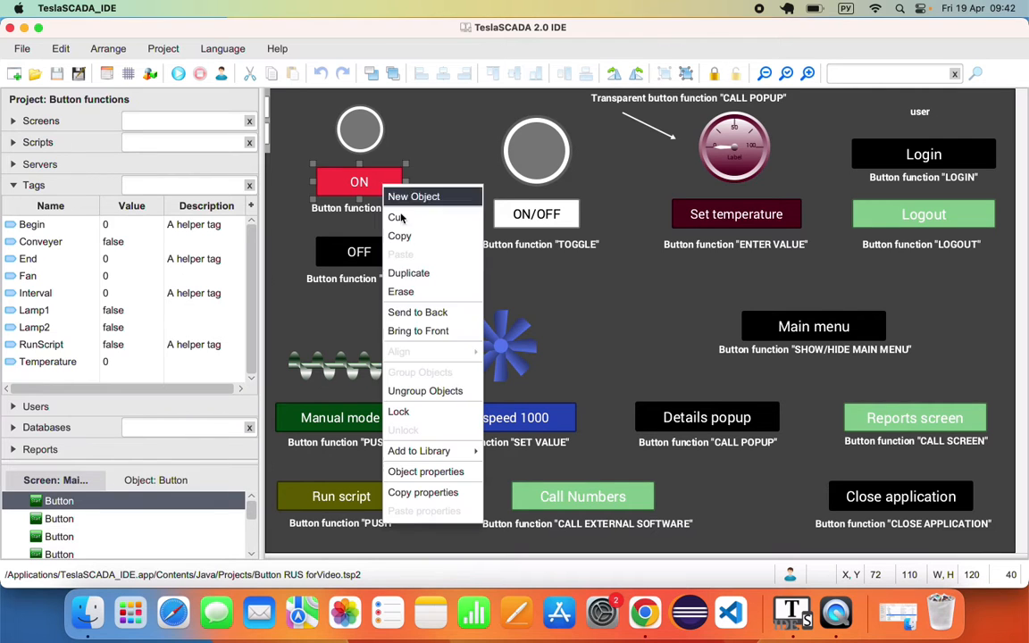
left_click(447, 465)
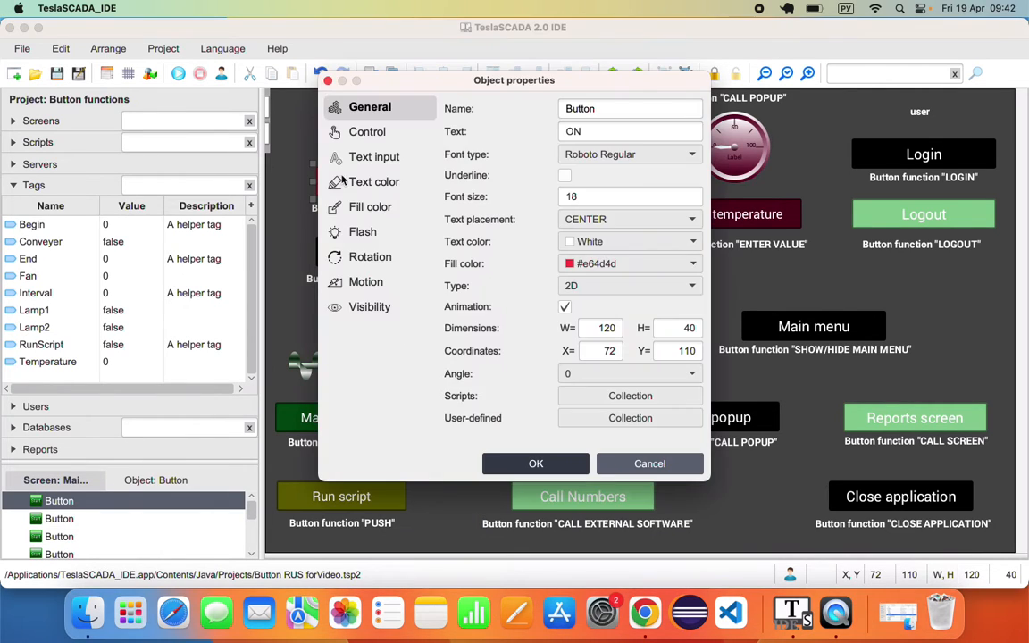
left_click(361, 132)
left_click(366, 159)
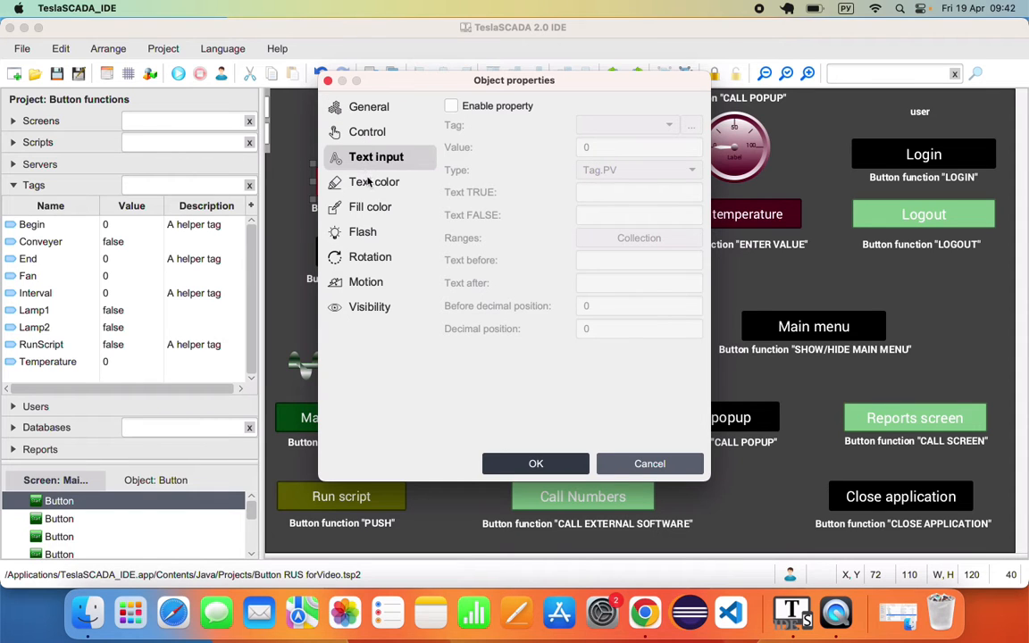
left_click(369, 182)
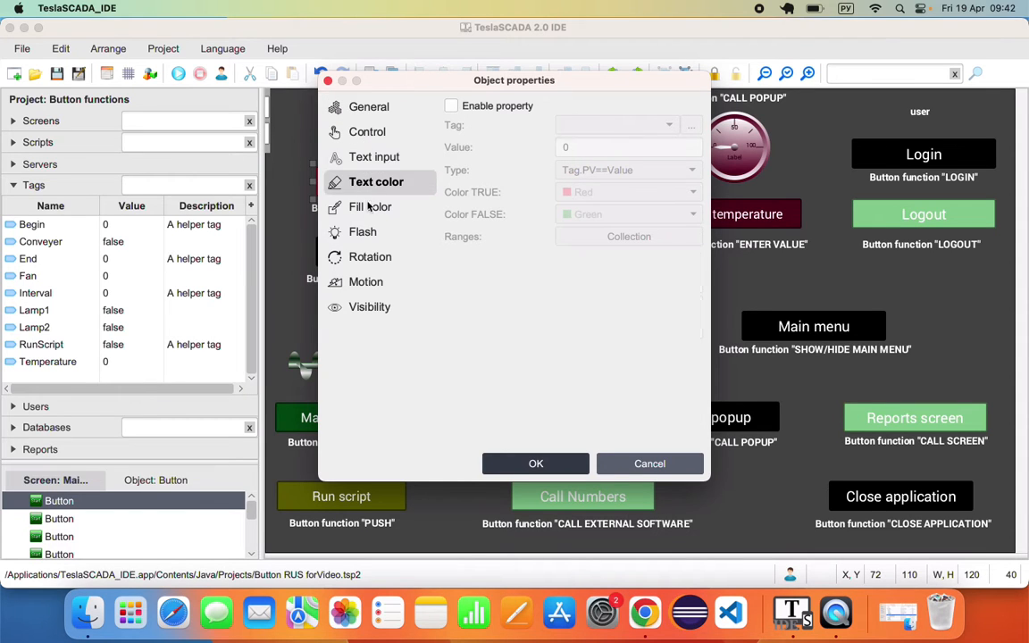
left_click(369, 204)
left_click(363, 233)
left_click(368, 258)
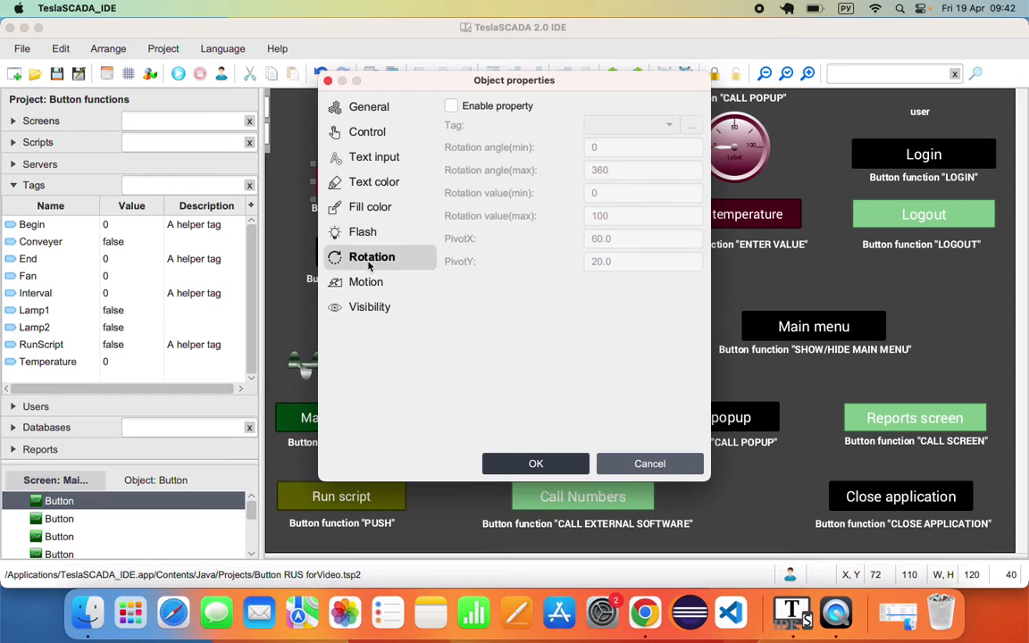
left_click(366, 281)
left_click(366, 308)
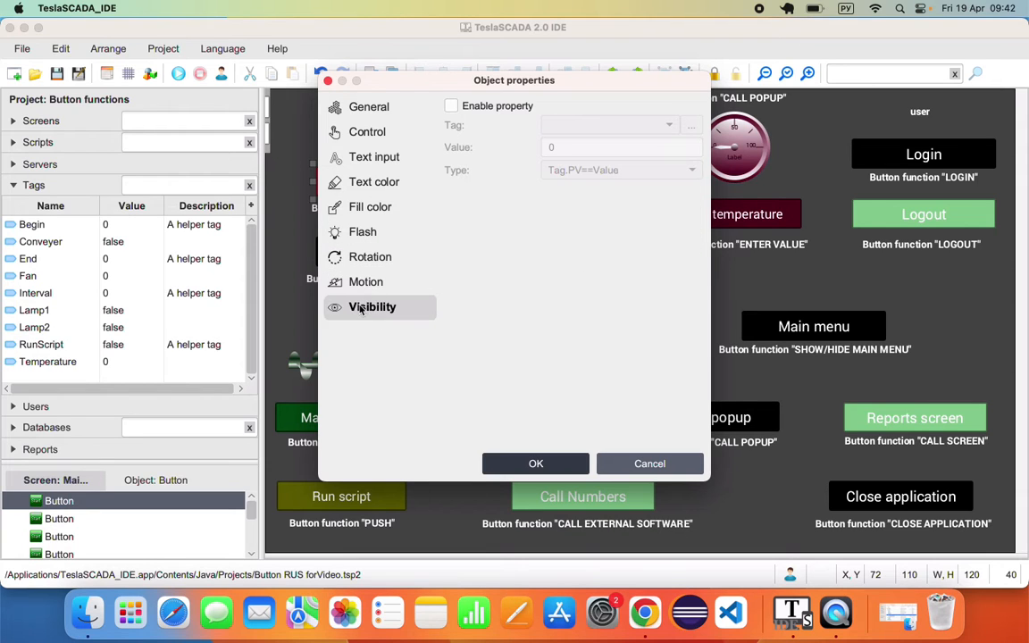
left_click(369, 132)
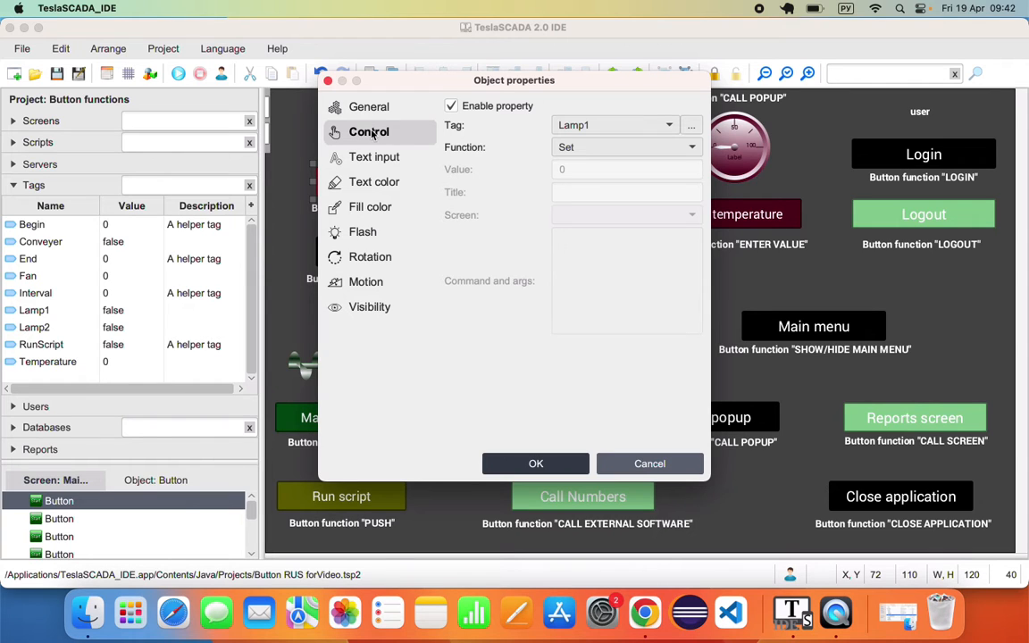
left_click(328, 80)
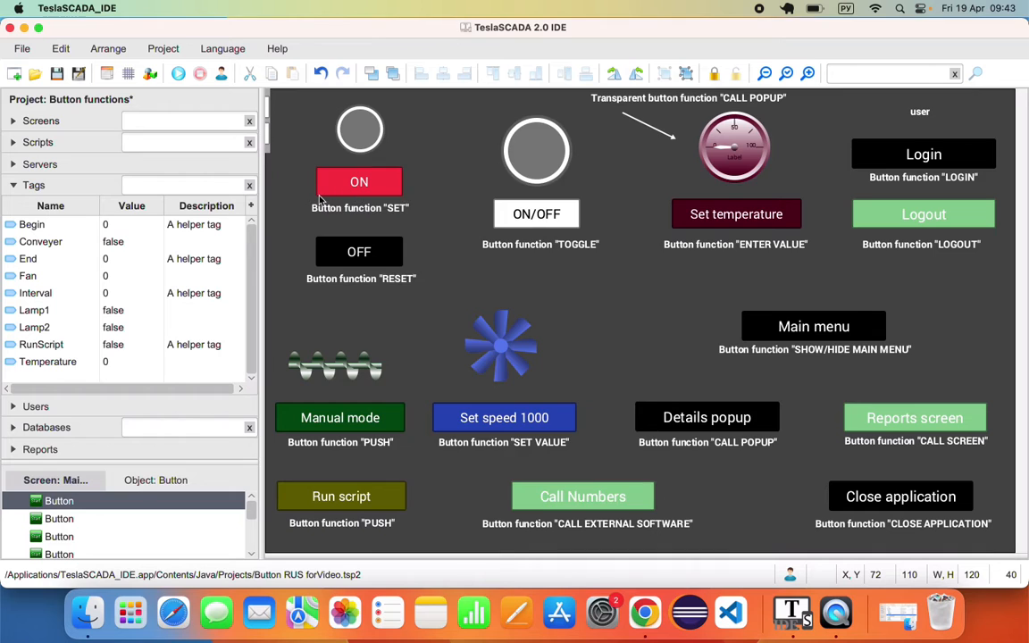
double_click(359, 182)
left_click(388, 131)
left_click_drag(412, 81, 597, 69)
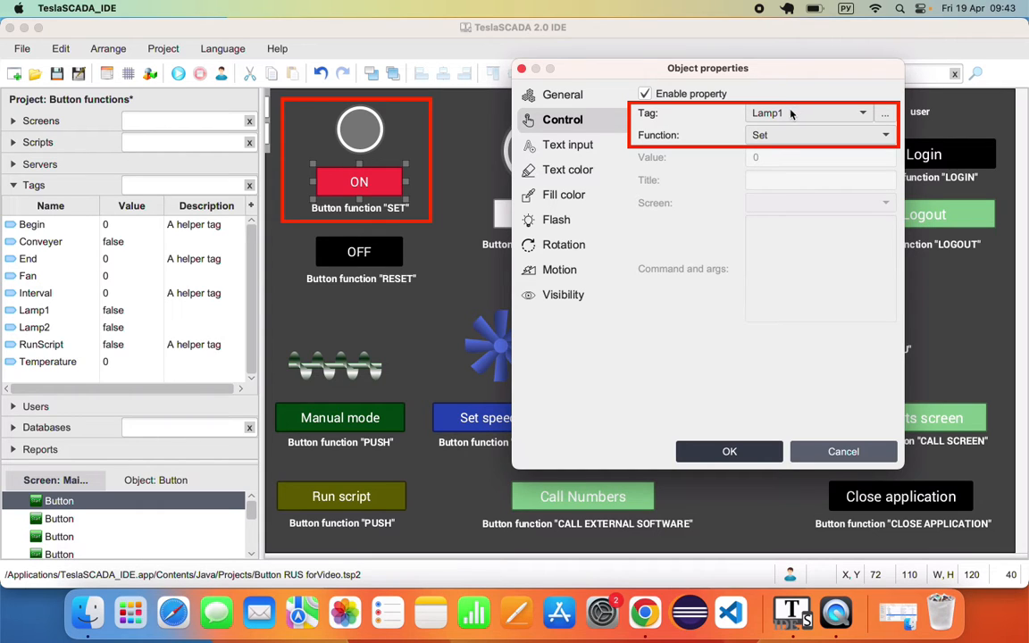
left_click(831, 451)
double_click(379, 263)
left_click(368, 131)
left_click_drag(415, 92, 643, 92)
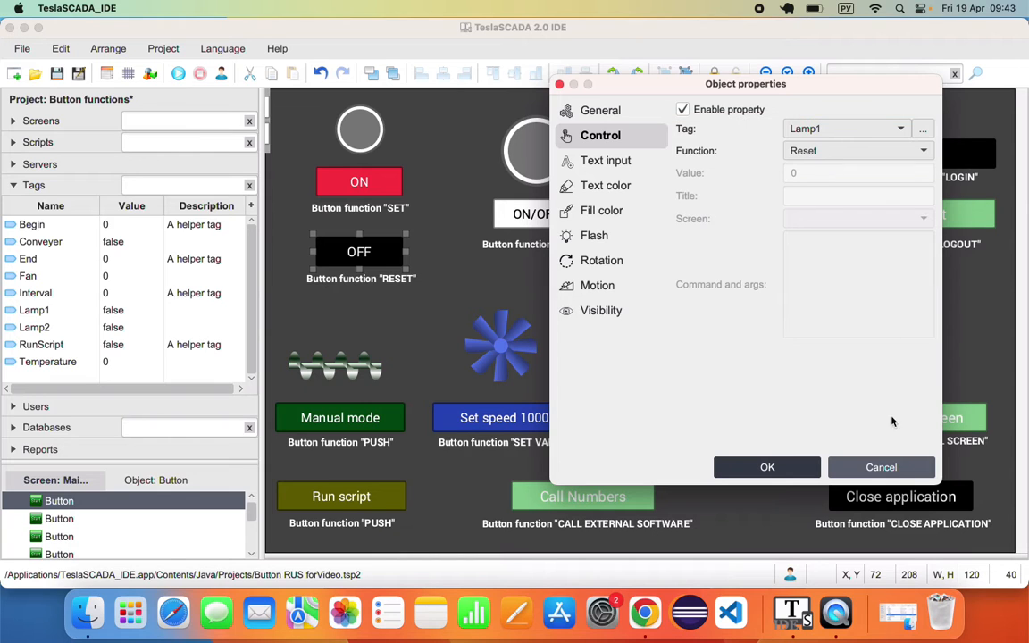
left_click(885, 467)
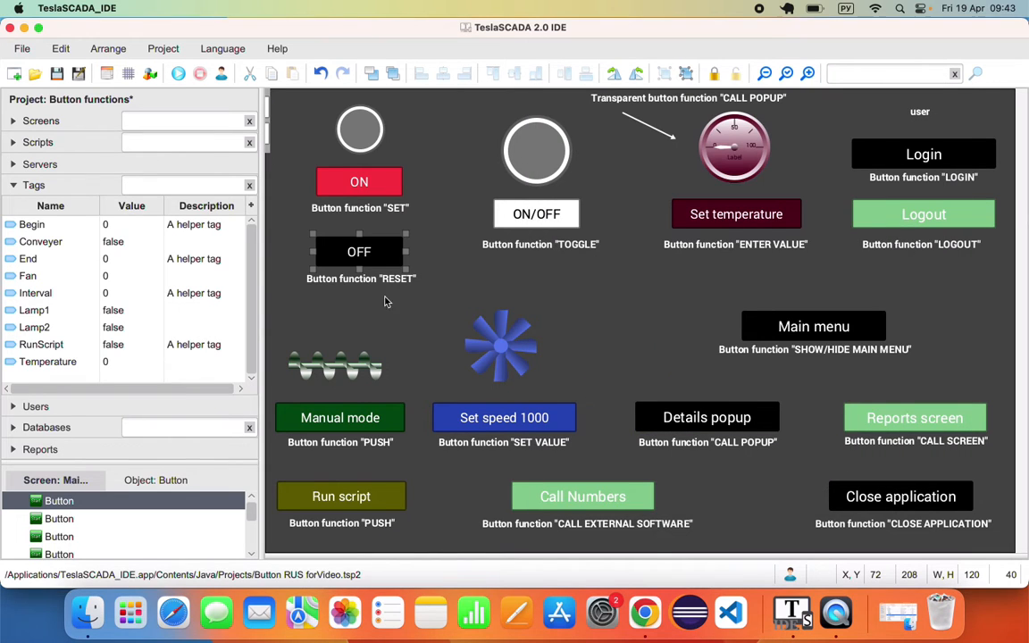
left_click(180, 76)
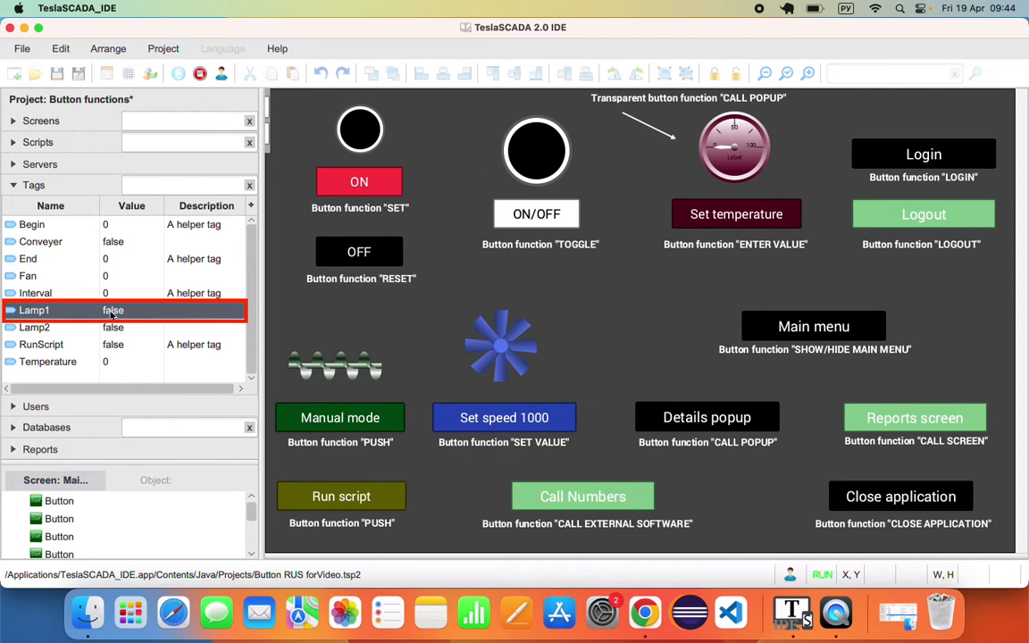
left_click(380, 185)
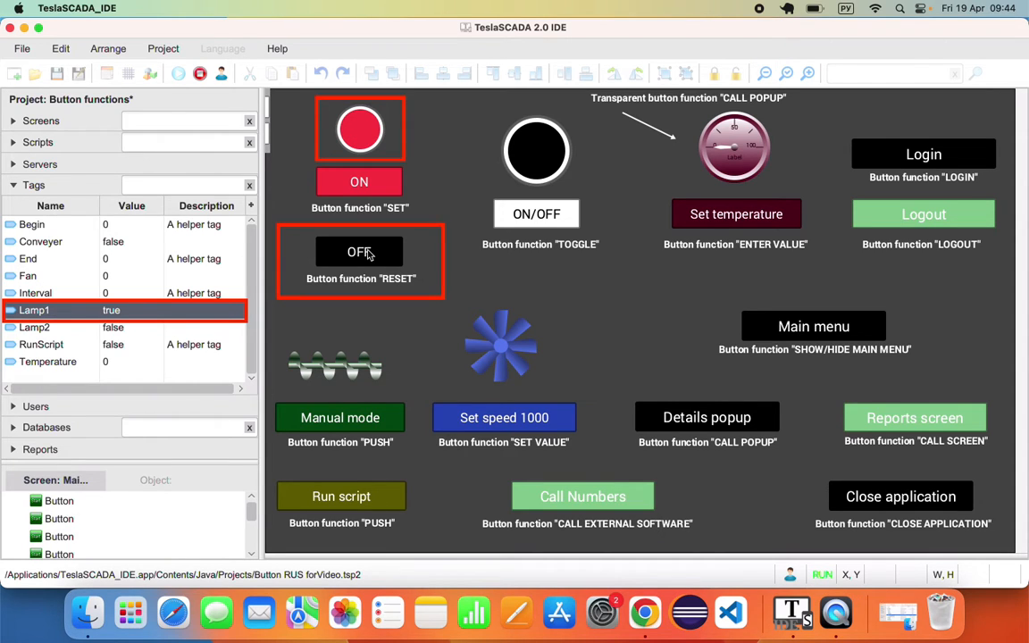
left_click(369, 255)
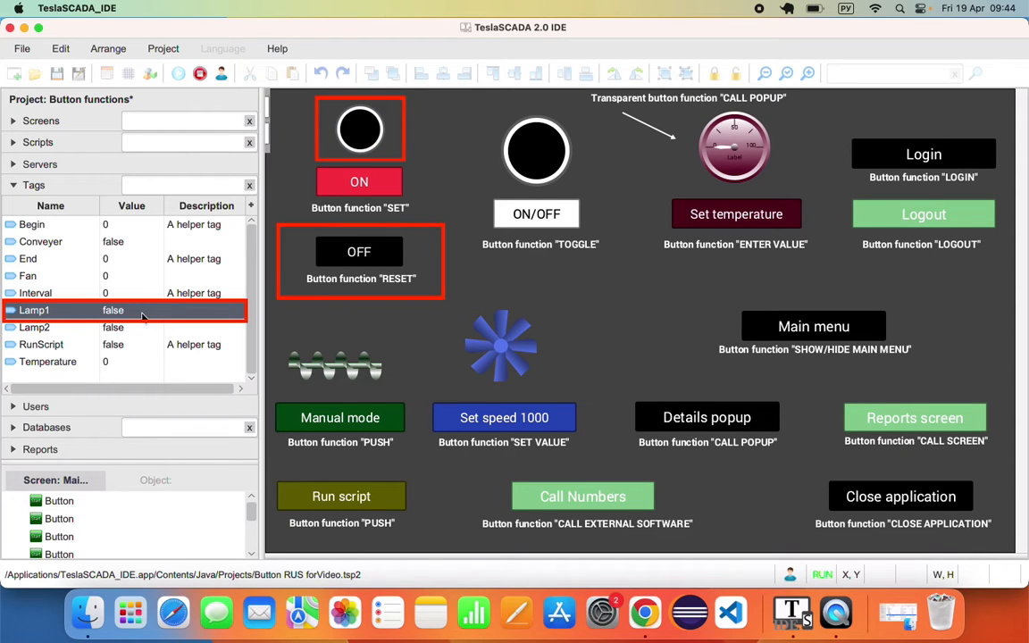
left_click(201, 75)
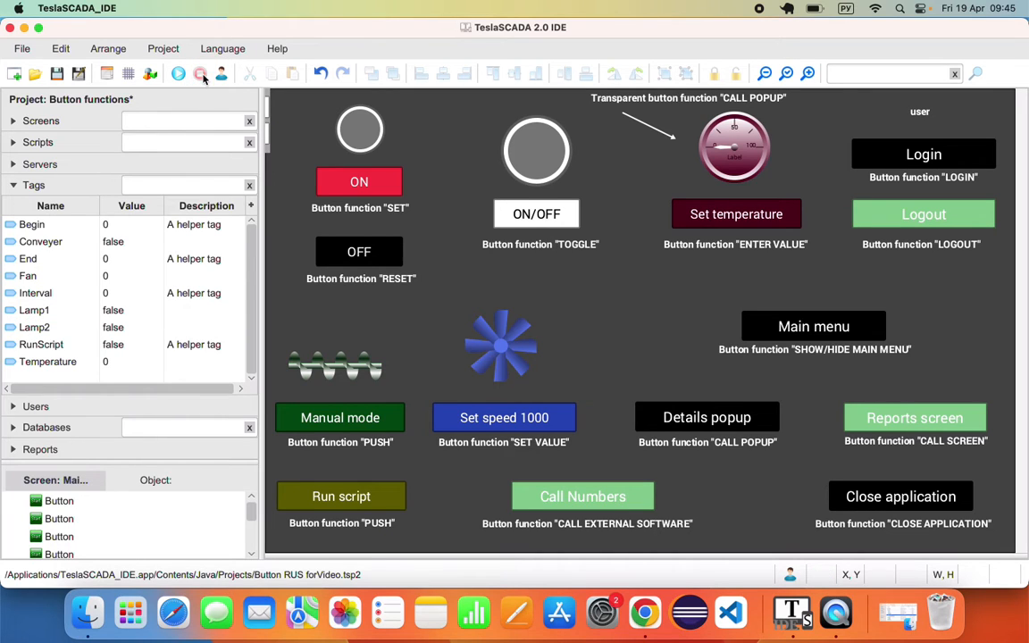
- Confirm the ON/OFF button controls tag Lamp2 with Toggle, then run the project
double_click(538, 218)
left_click(359, 131)
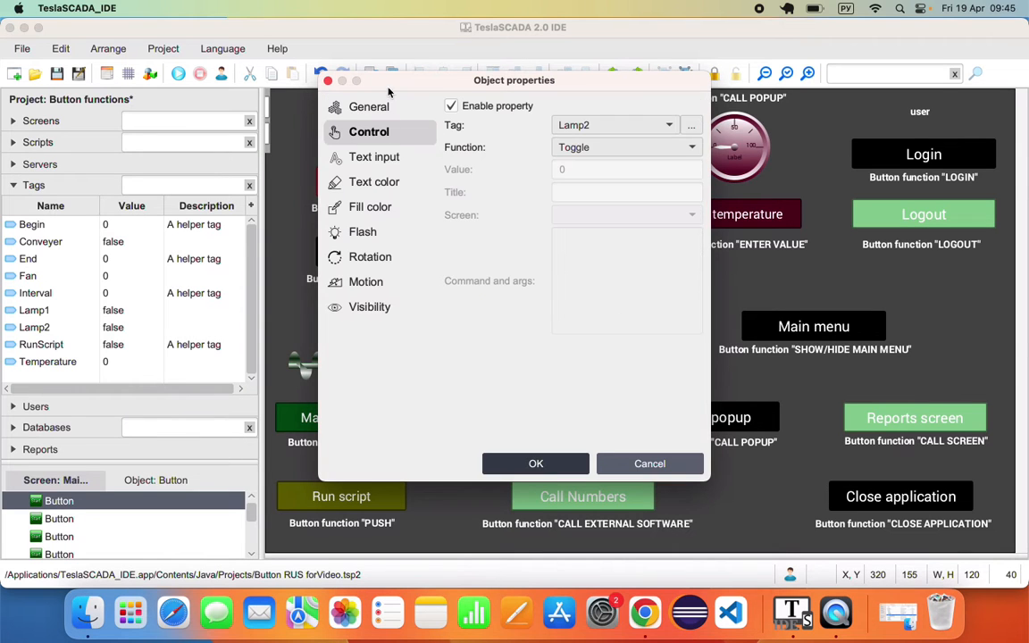
left_click_drag(389, 90, 674, 83)
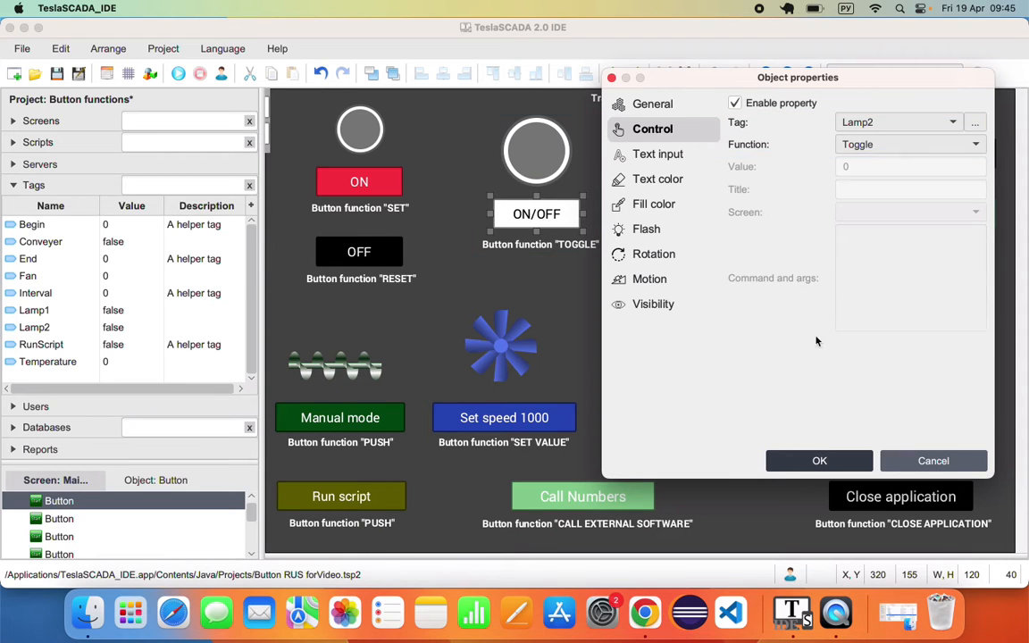
left_click(948, 459)
left_click(177, 73)
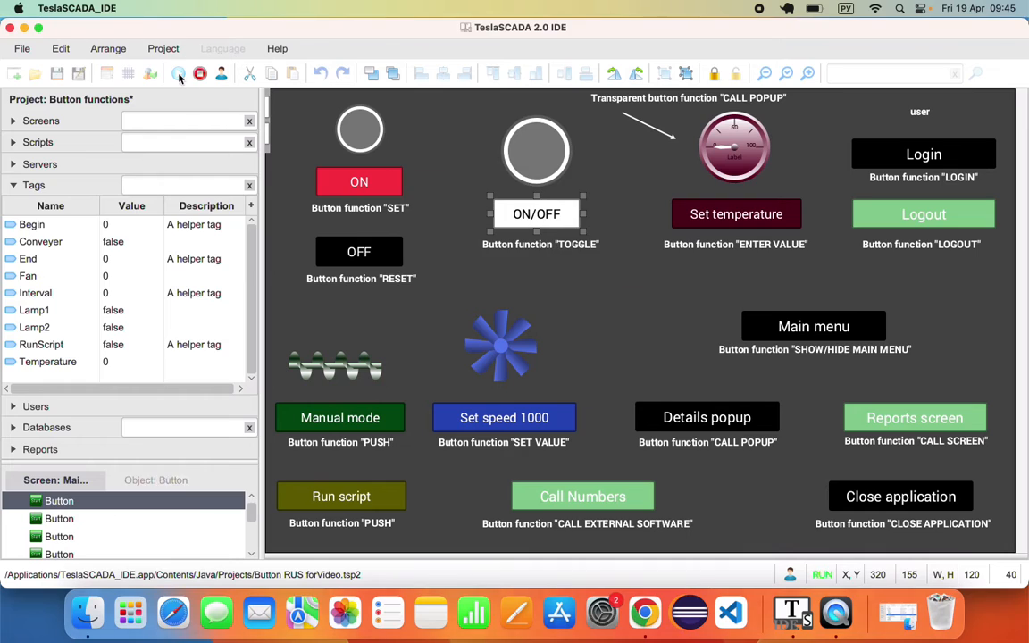
- Watch Lamp2 go true then false with two ON/OFF presses, then stop the run
left_click(38, 331)
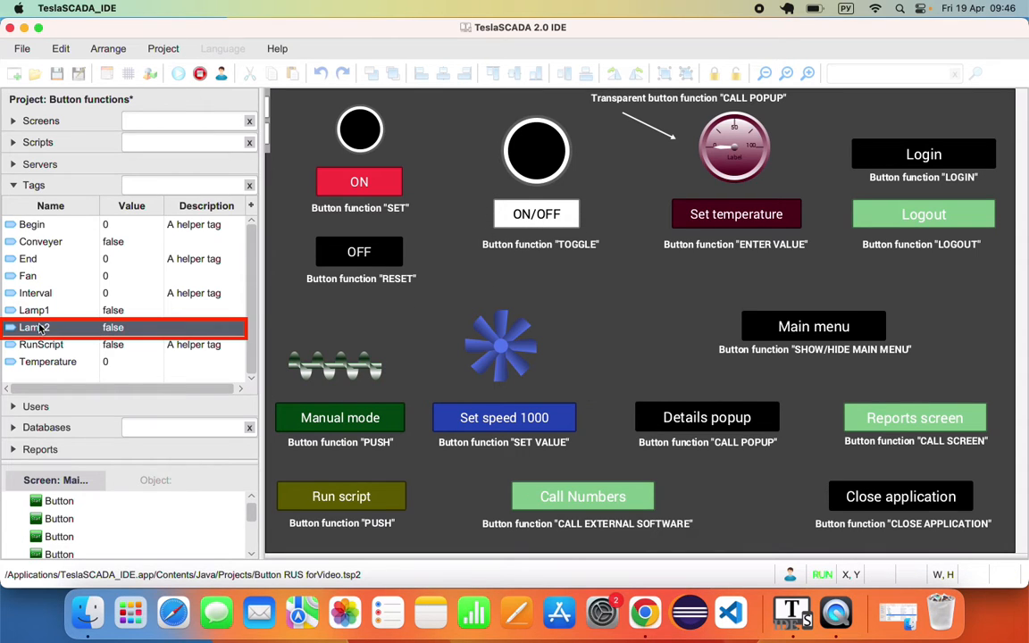
left_click(529, 218)
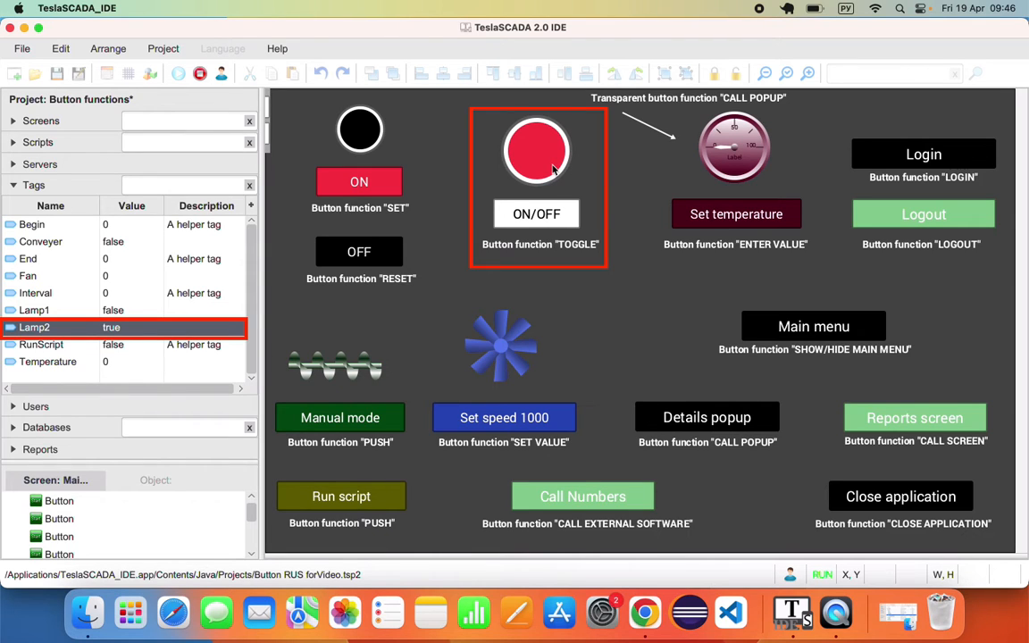
left_click(543, 216)
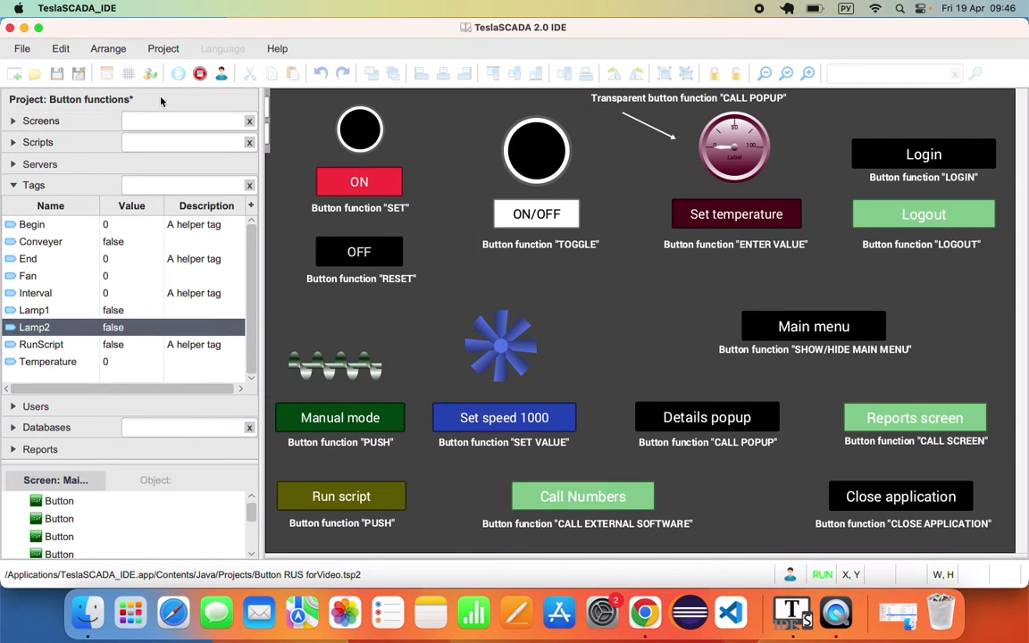
left_click(200, 75)
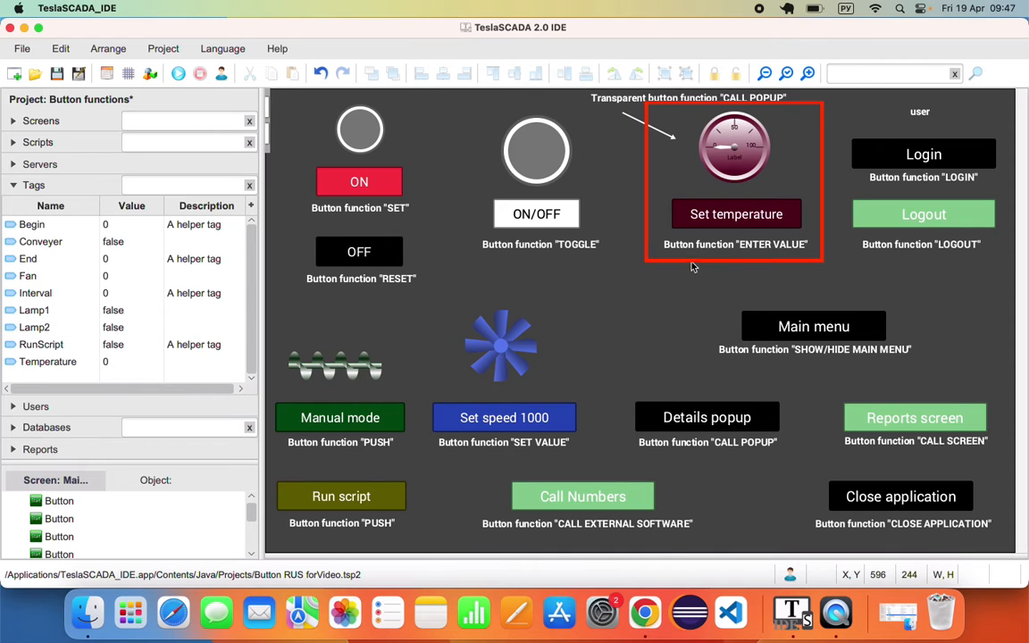
- Confirm Set temperature uses Enter value on tag Temperature, then run the project
left_click(783, 221)
double_click(783, 221)
left_click(368, 132)
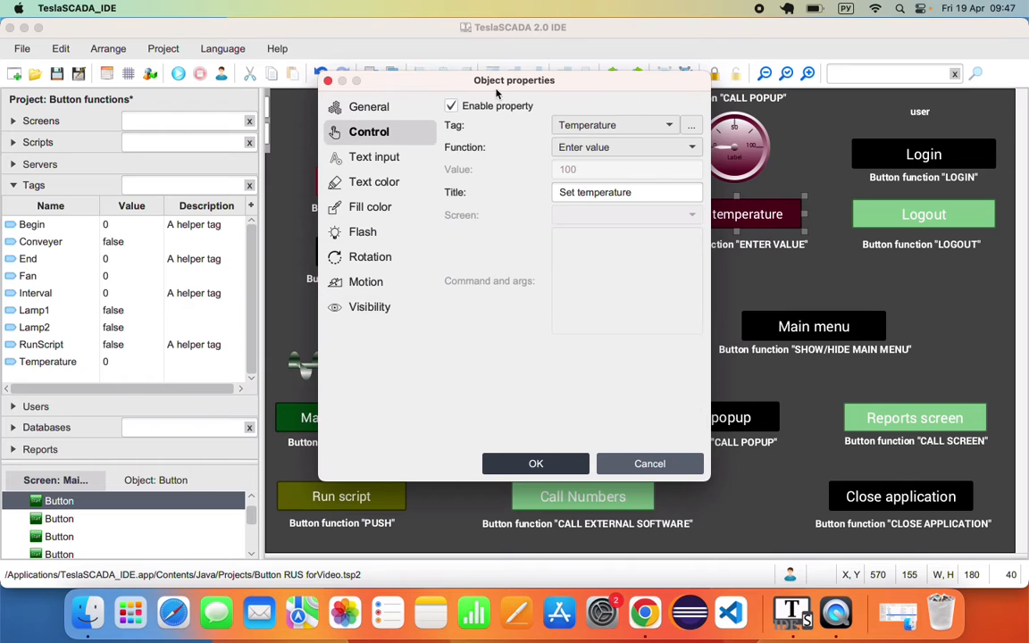
left_click_drag(518, 81, 436, 94)
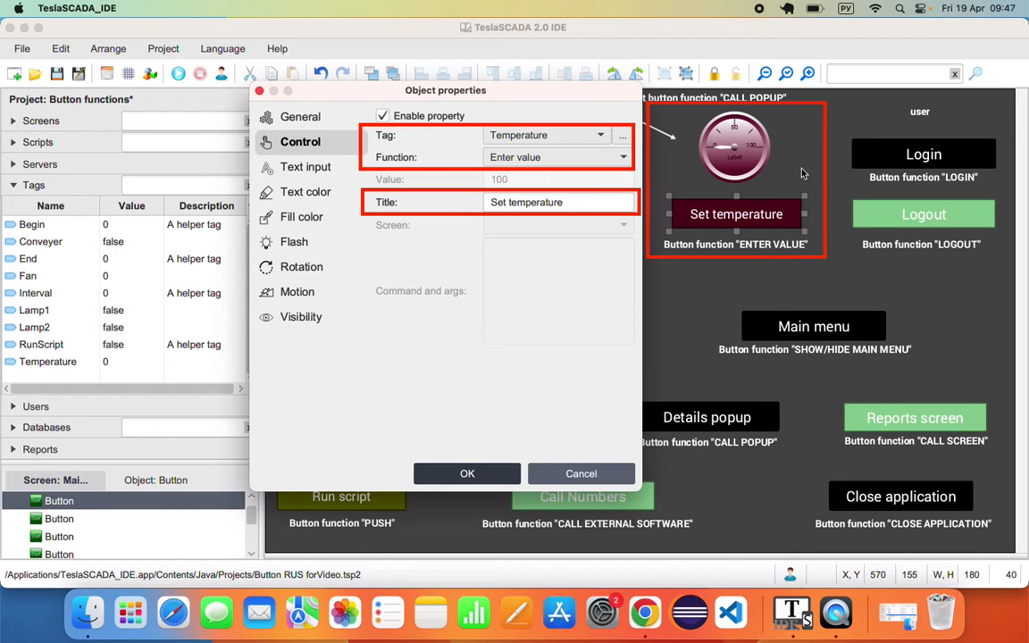
left_click(581, 473)
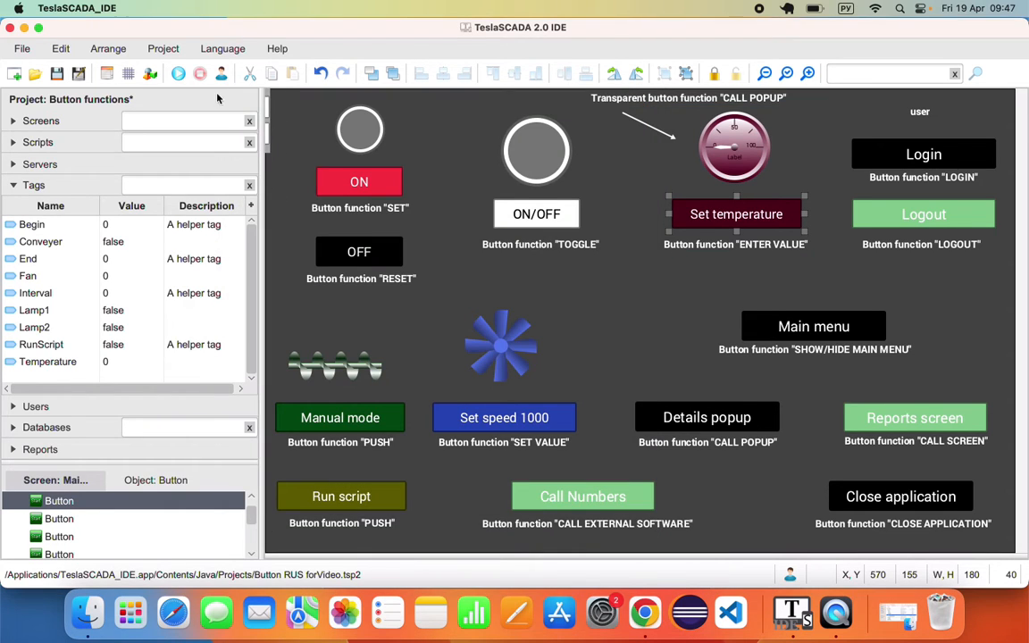
left_click(179, 74)
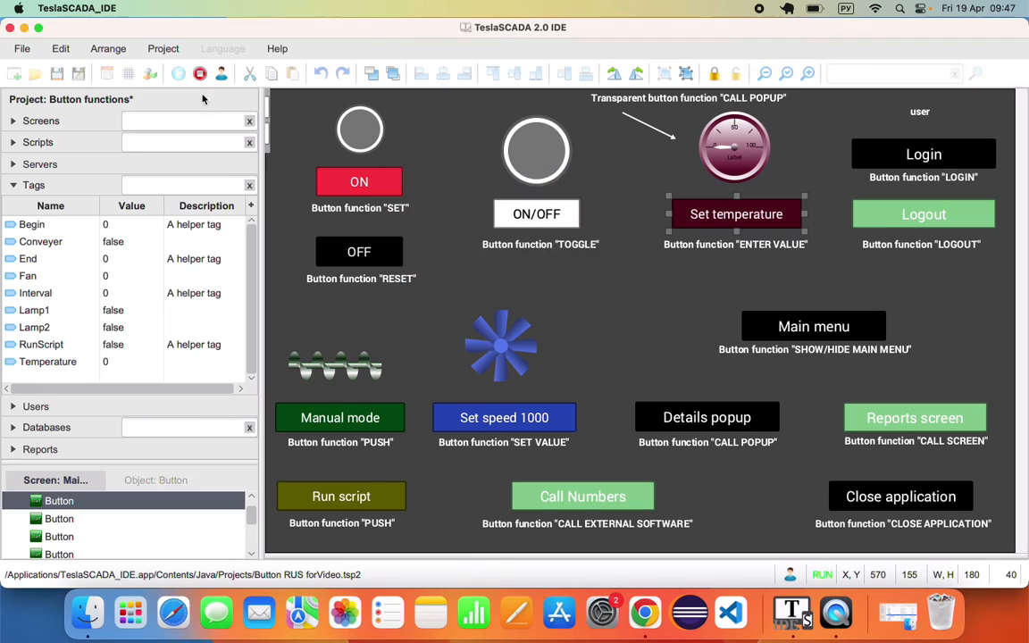
- Enter temperatures 56 and then 90 through Set temperature, then stop the run
left_click(701, 223)
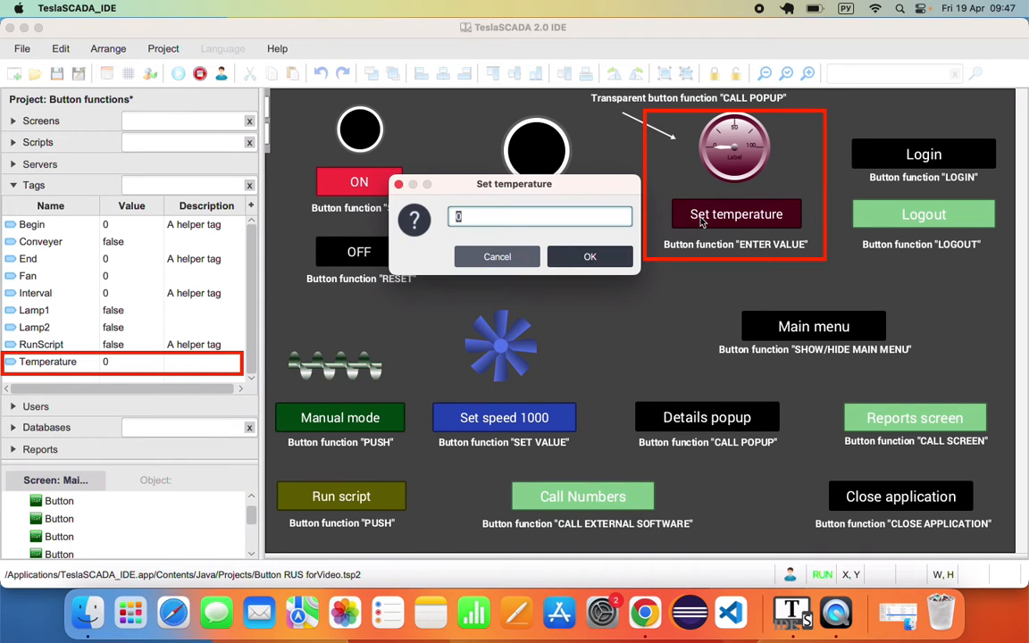
type("56")
key("Return")
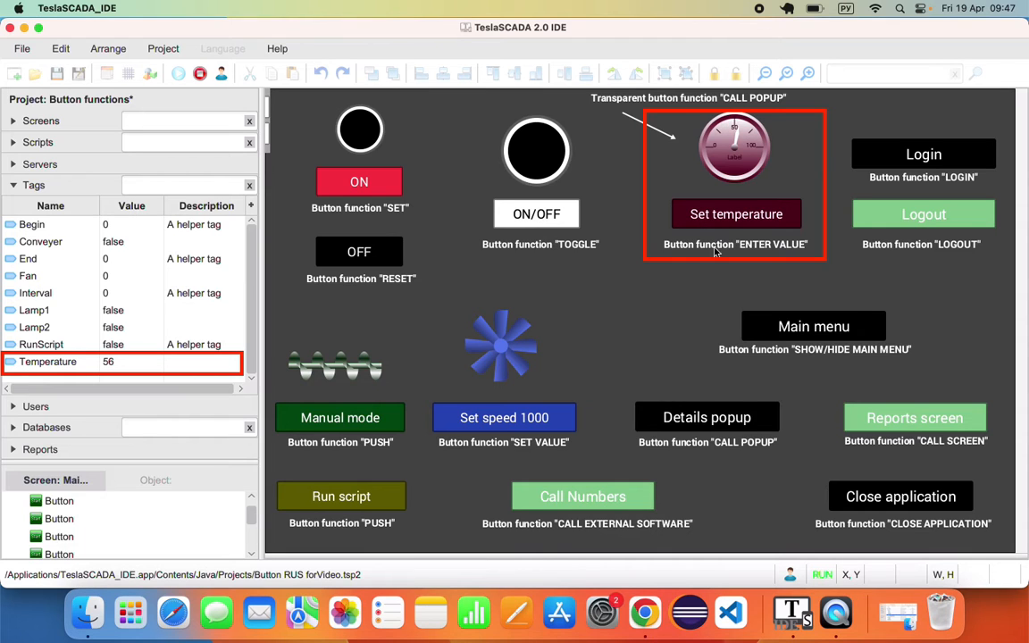
left_click(740, 220)
type("90")
key("Return")
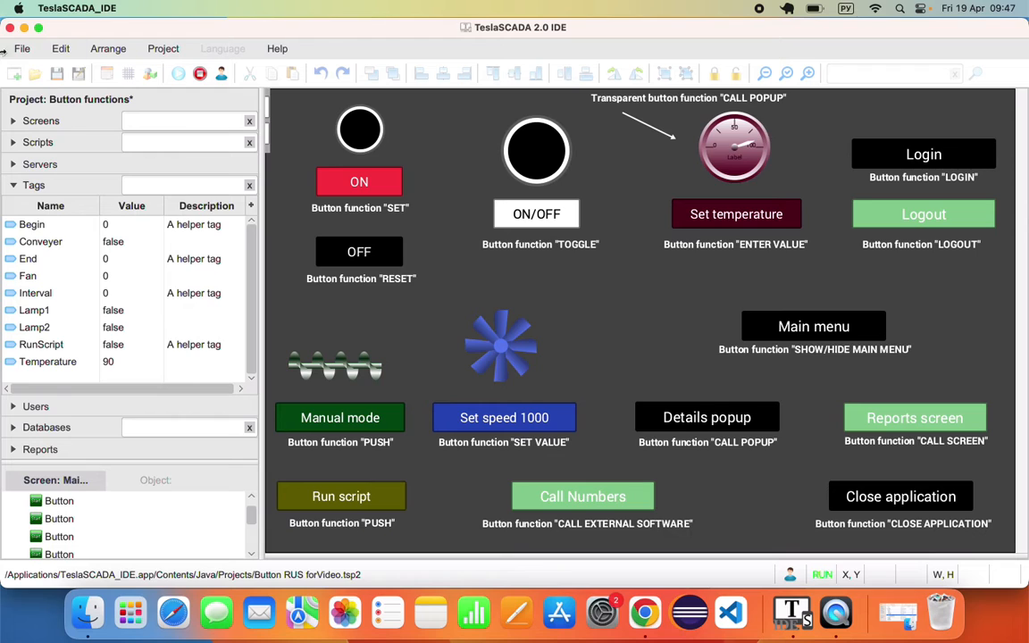
left_click(200, 74)
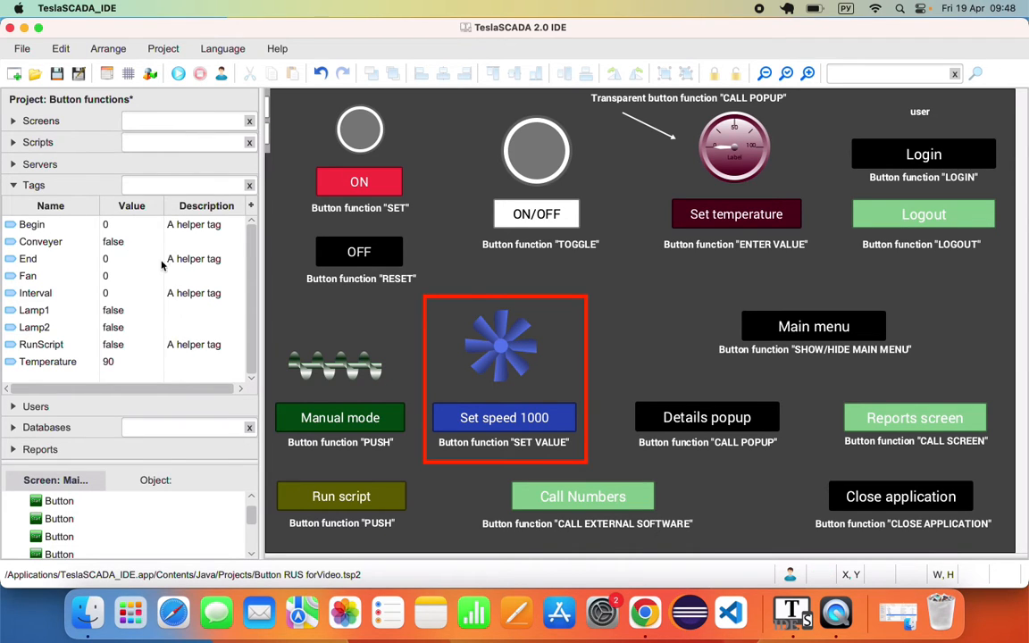
- Confirm Set speed 1000 sets tag Fan to value 1000, then run the project
double_click(528, 417)
left_click(369, 132)
left_click_drag(598, 122, 663, 120)
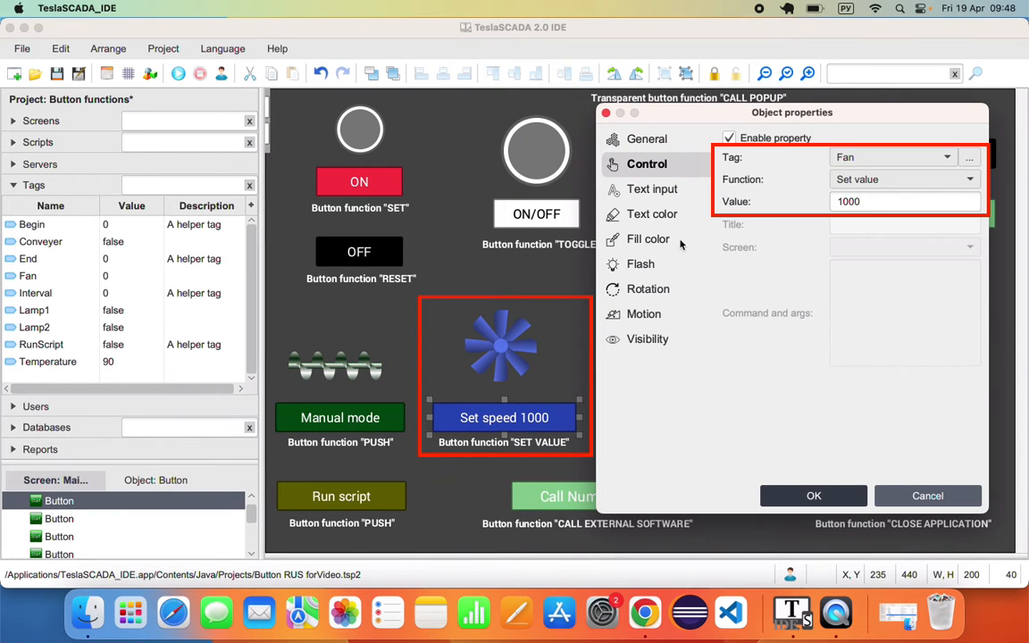
double_click(831, 205)
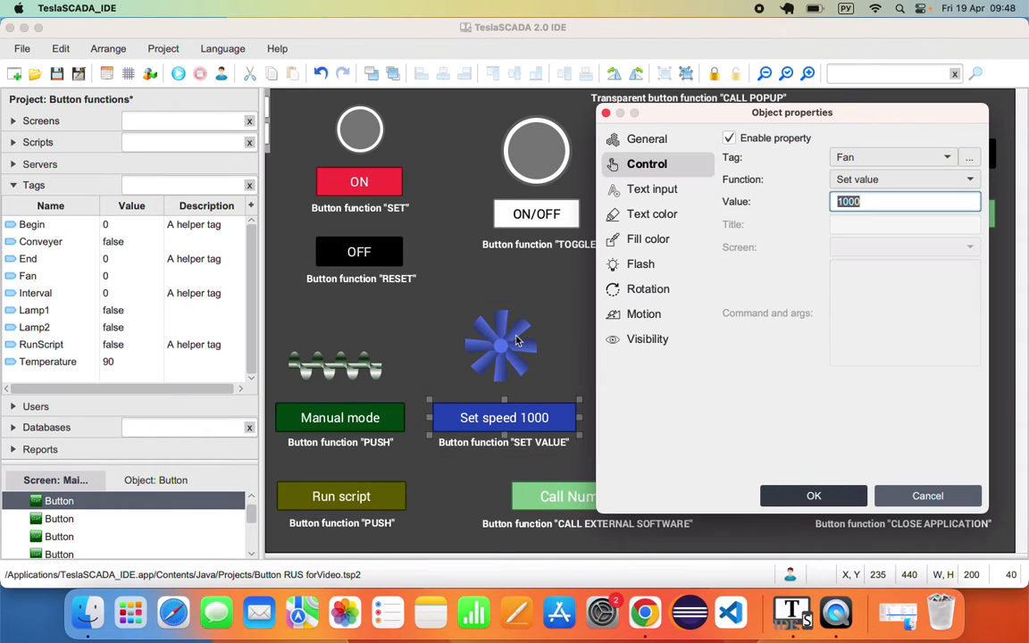
left_click(924, 495)
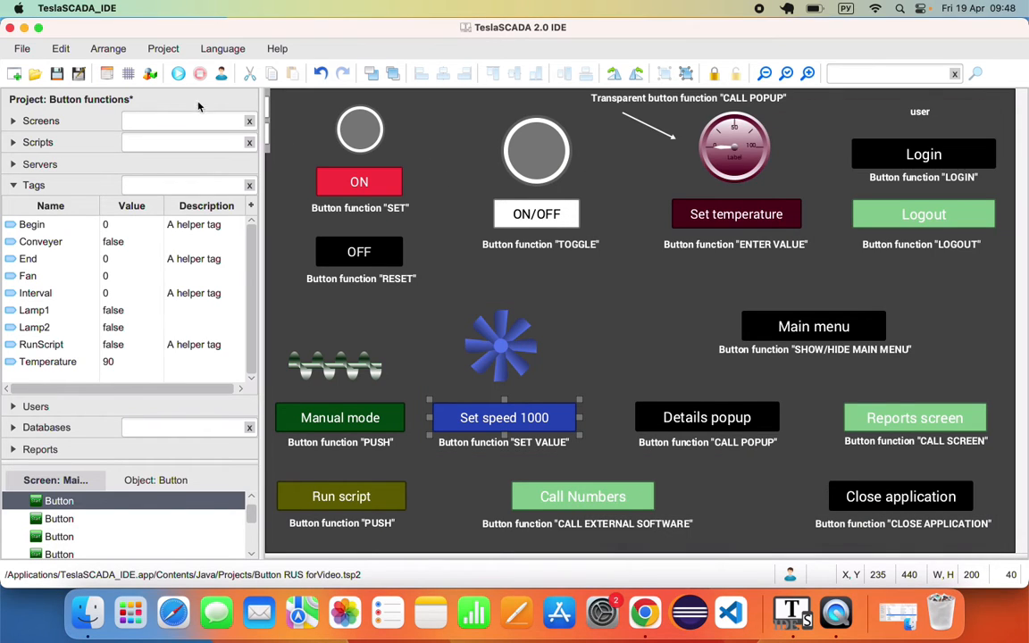
left_click(178, 74)
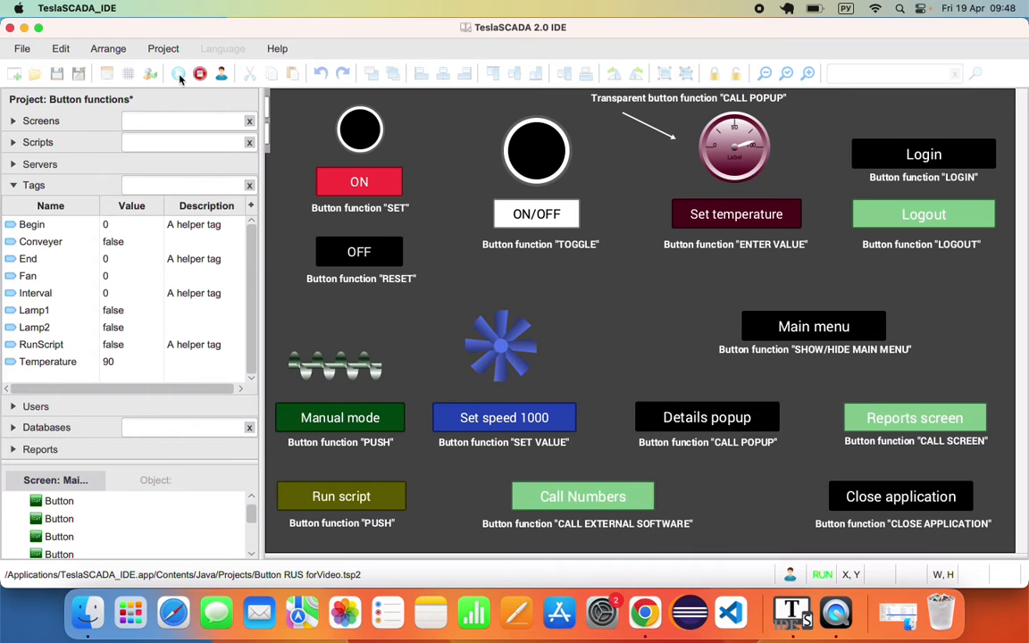
- Watch the Fan tag change from 0 to 1000 after pressing Set speed 1000
left_click(29, 278)
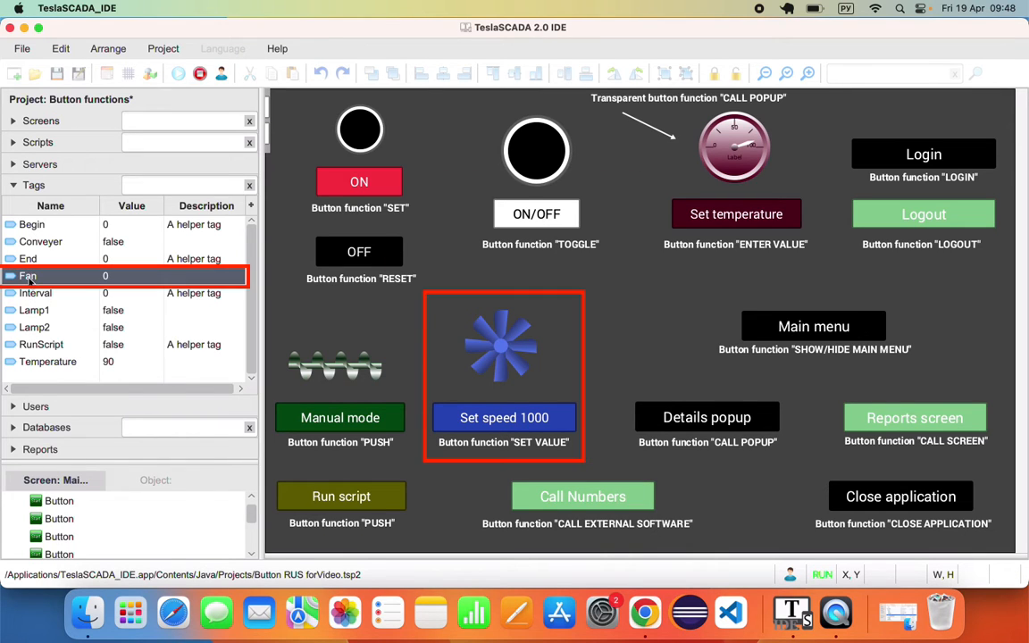
left_click(509, 419)
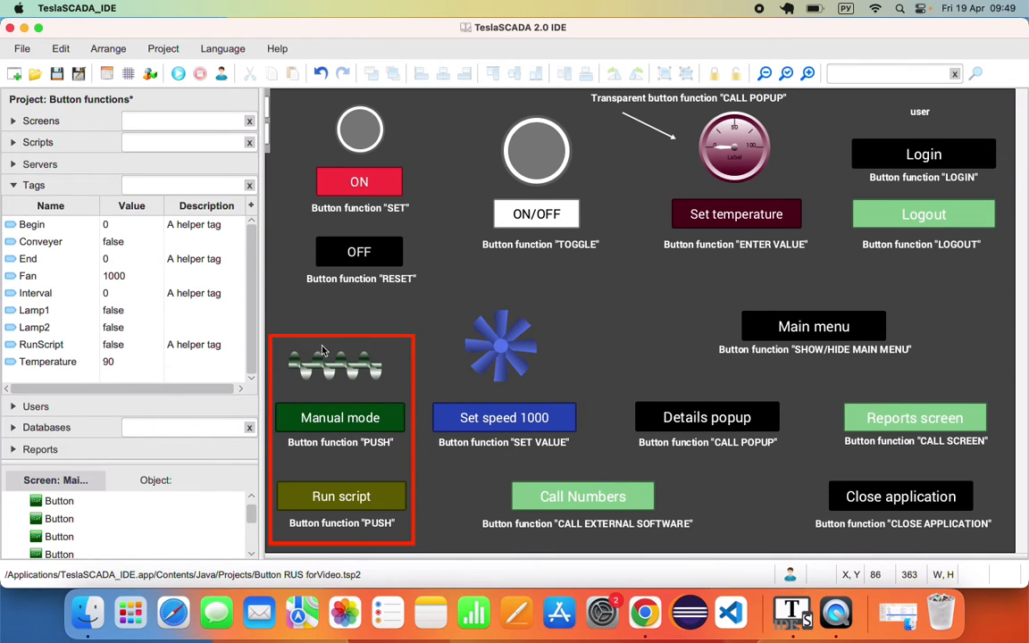
- Confirm Manual mode uses Push on tag Conveyer, then run the project
double_click(379, 418)
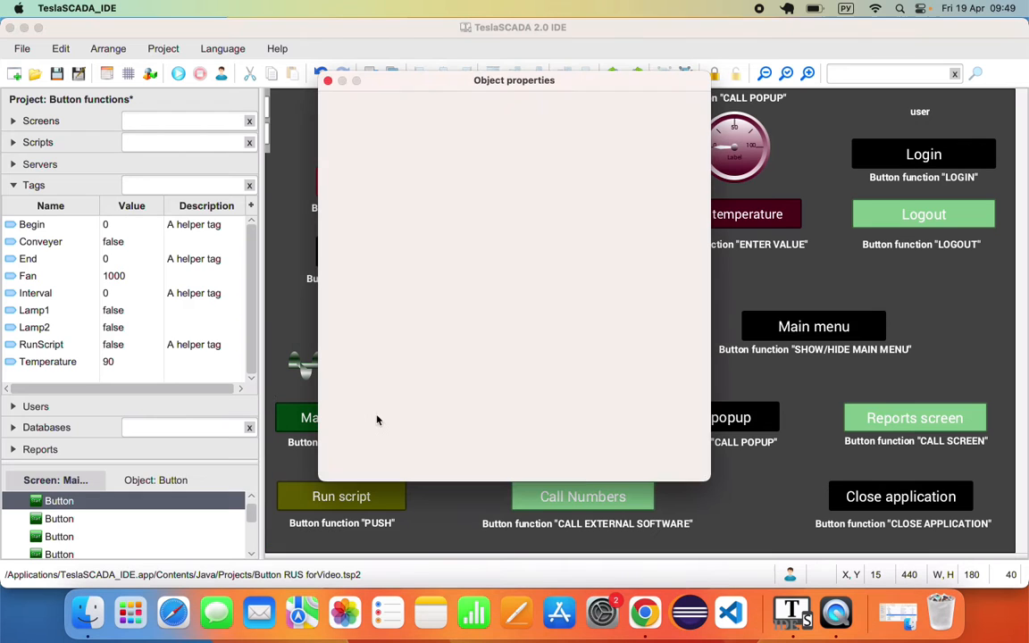
left_click(367, 132)
left_click_drag(406, 80, 532, 143)
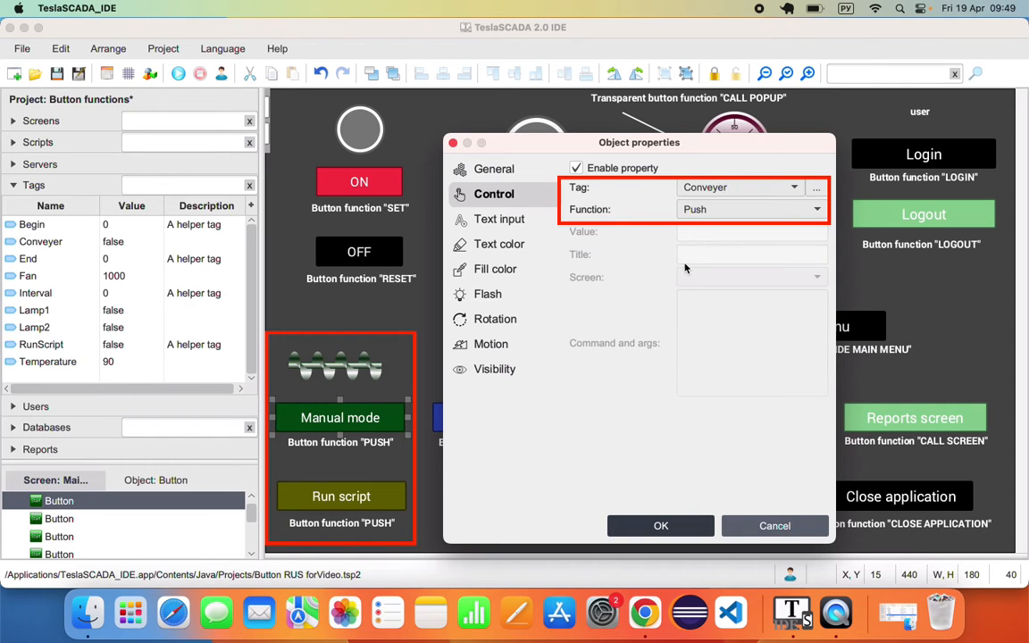
left_click(688, 526)
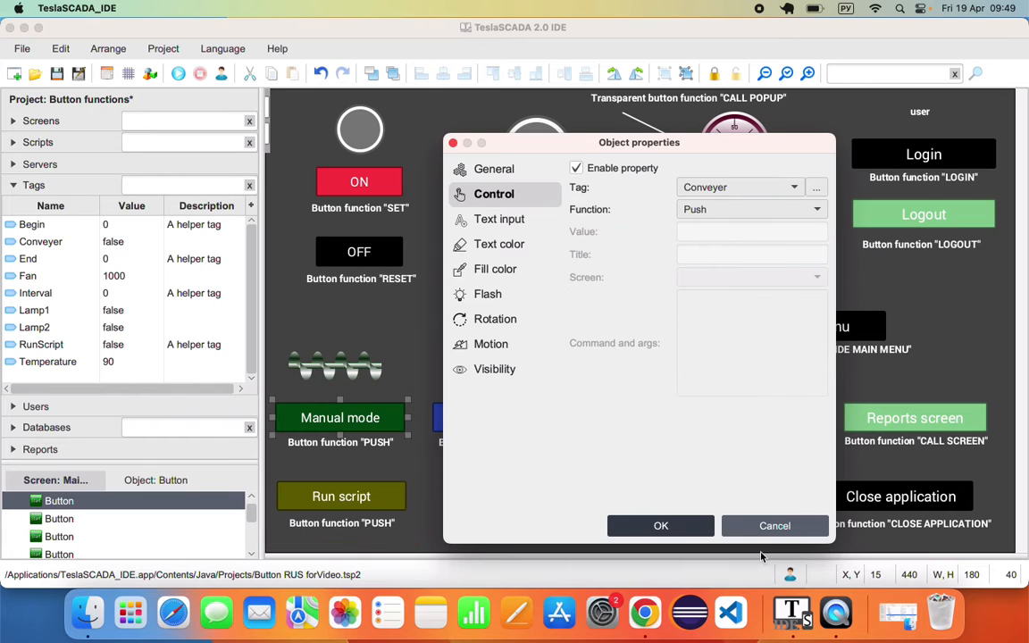
left_click(177, 74)
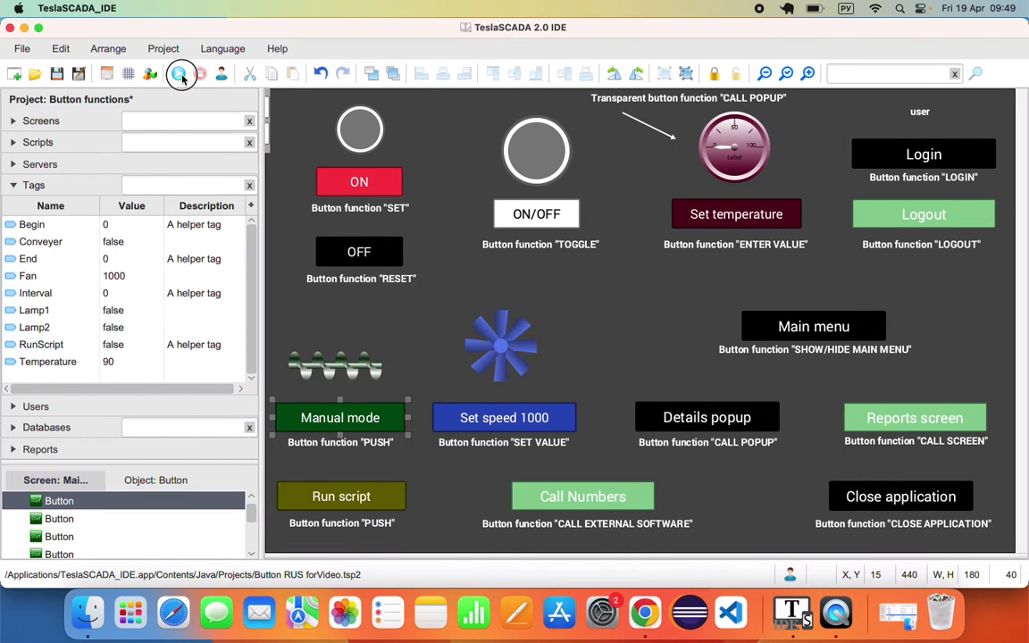
- Hold Manual mode to watch Conveyer go true, stop the run, and expand Scripts
left_click(39, 243)
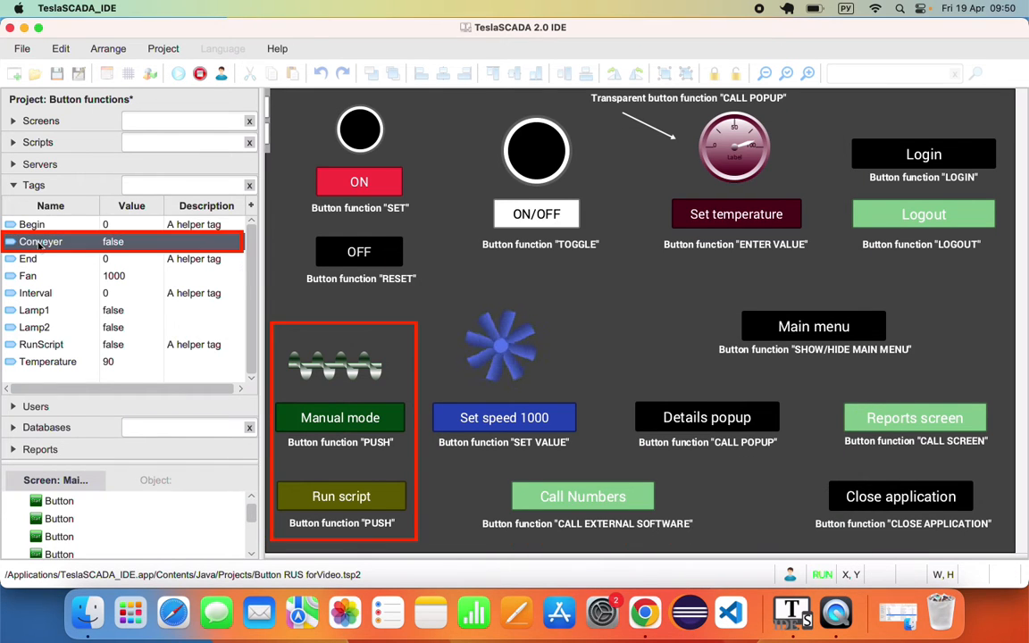
left_click(345, 422)
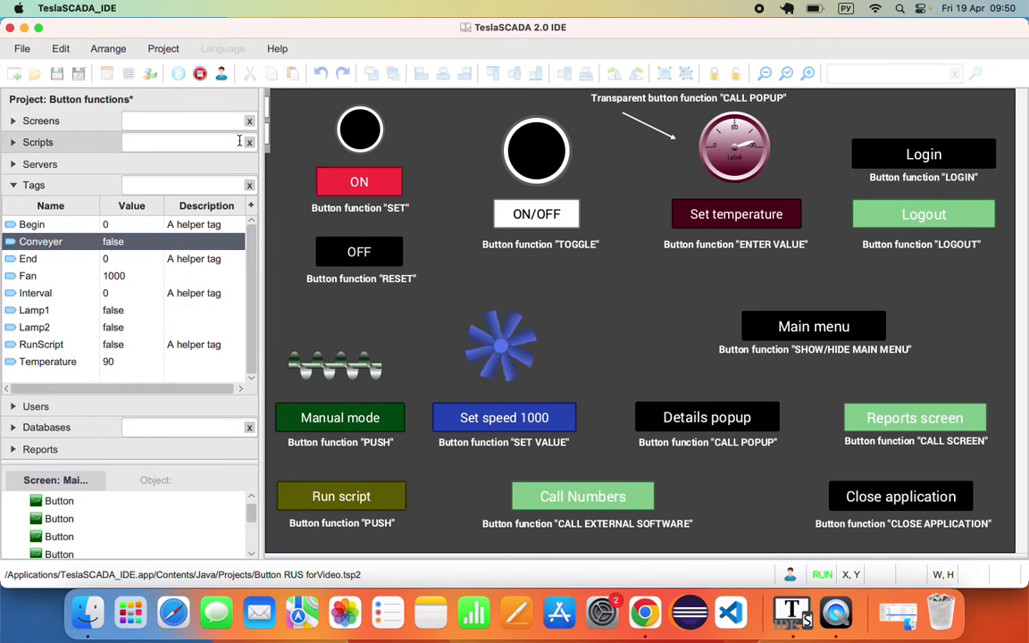
left_click(200, 73)
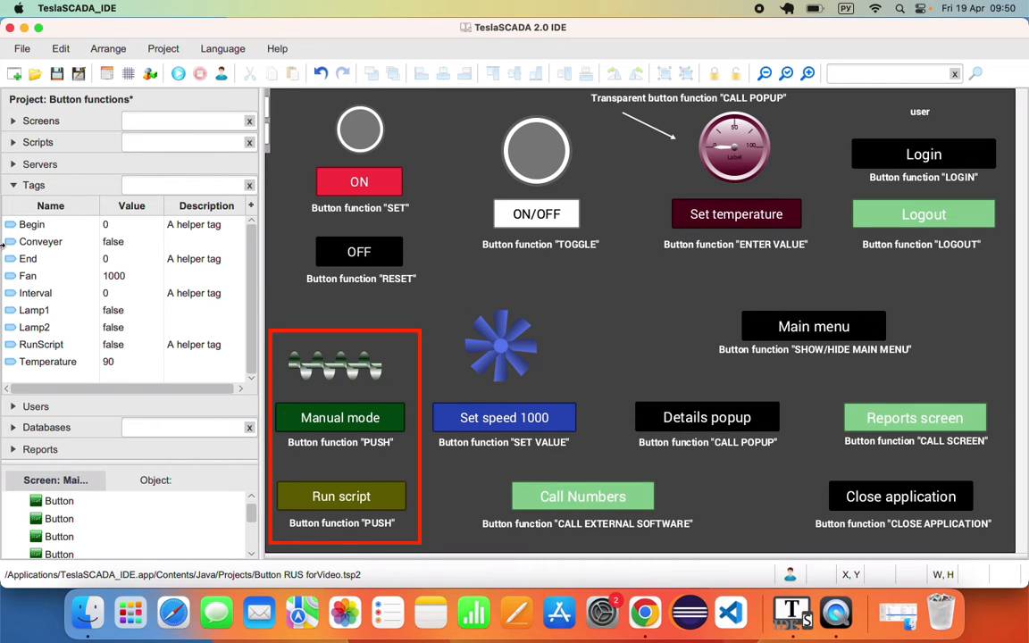
left_click(39, 142)
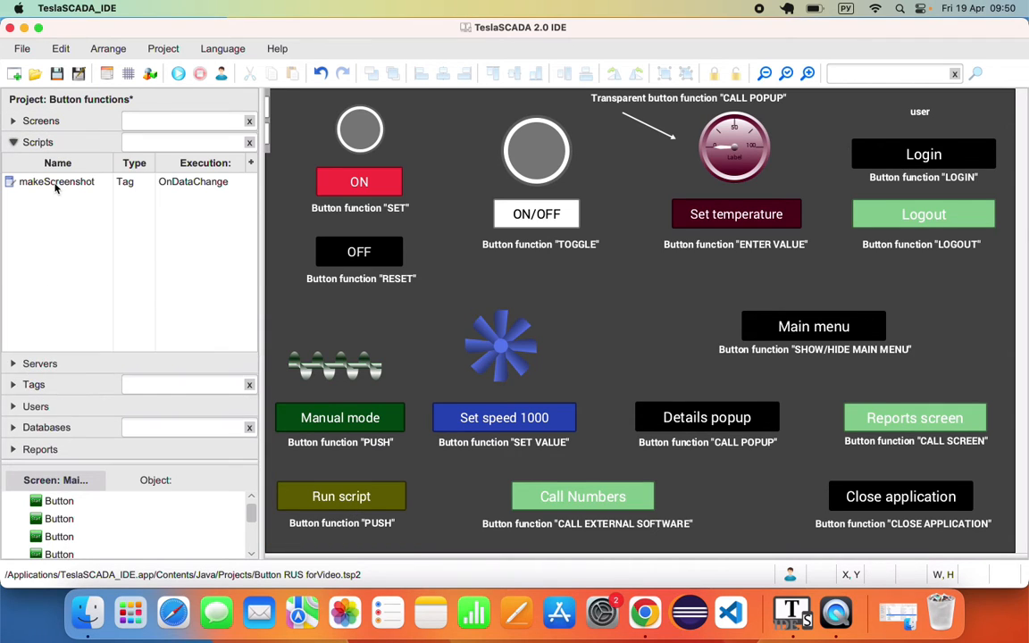
- Open the makeScreenshot script, review the project's Report folder, then select the RunScript tag
left_click(55, 184)
double_click(55, 184)
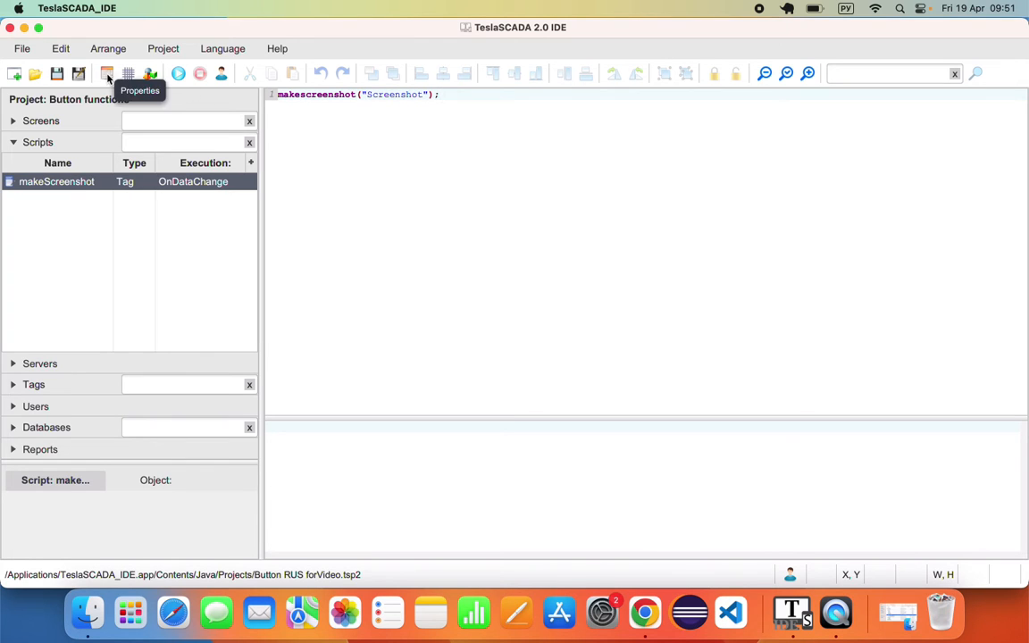
left_click(107, 77)
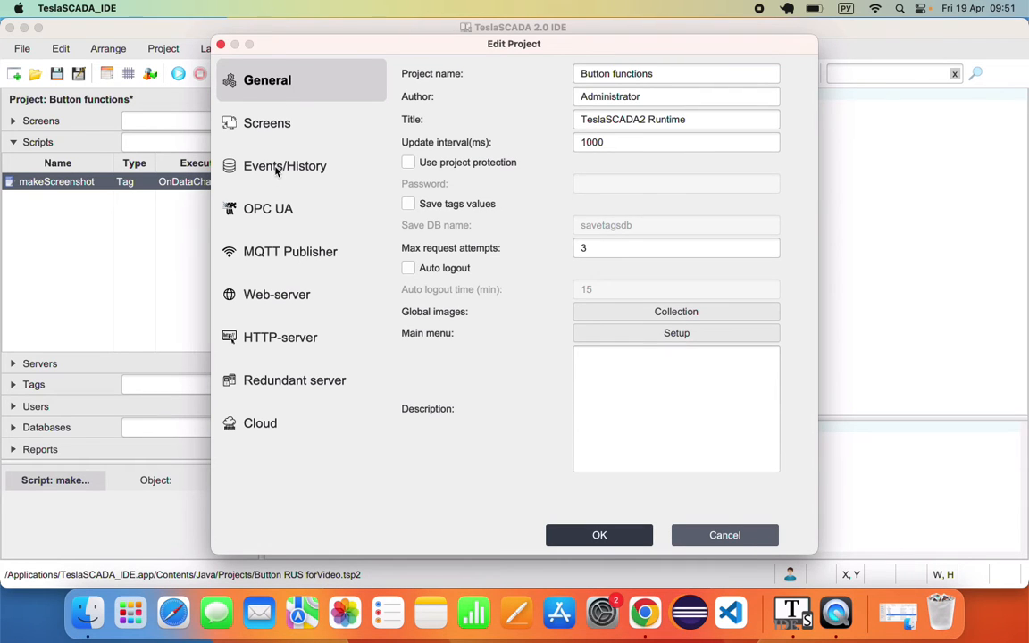
left_click(277, 169)
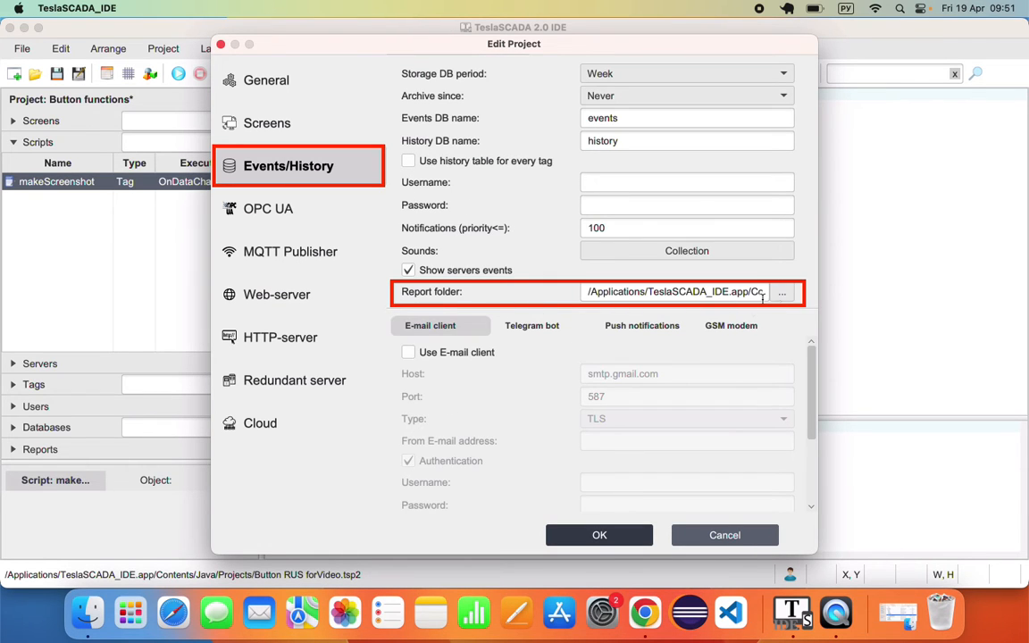
left_click(724, 537)
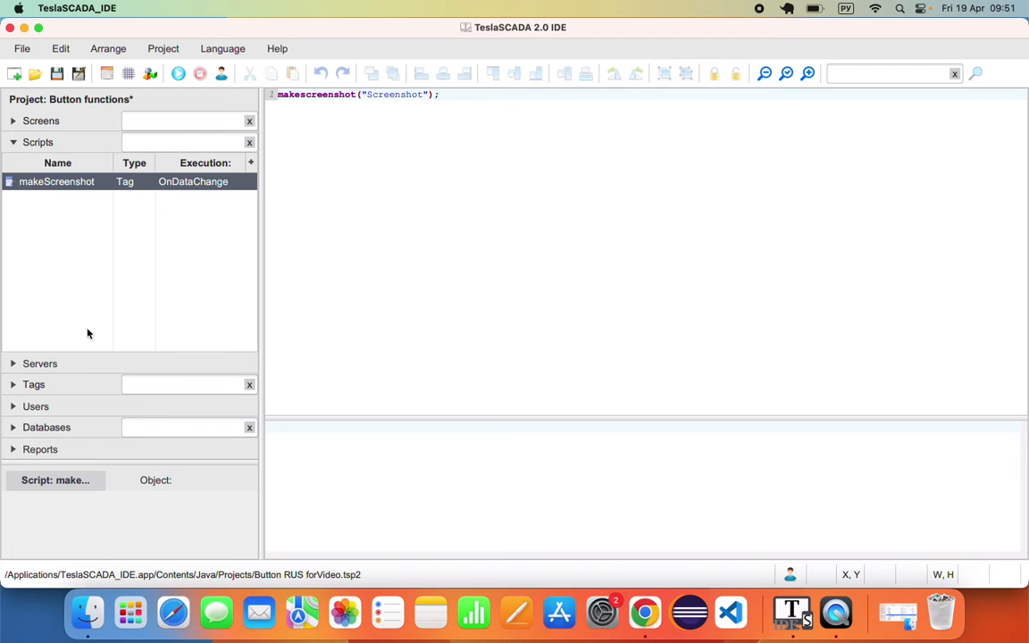
left_click(72, 385)
left_click(50, 346)
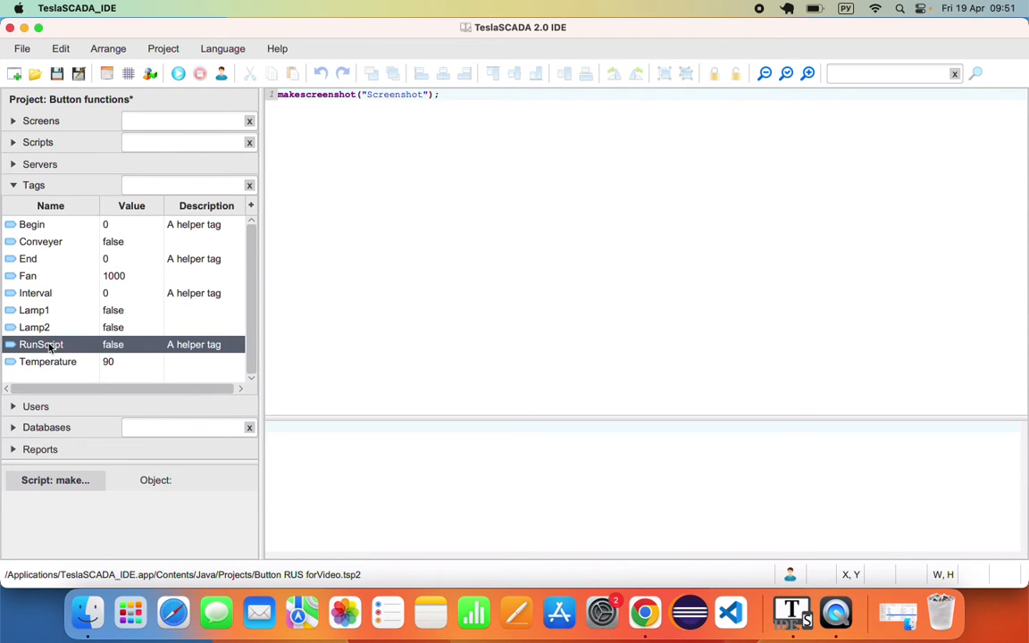
- Confirm the RunScript tag's script runs makeScreenshot at value 1.0, then expand the Screens list
double_click(49, 347)
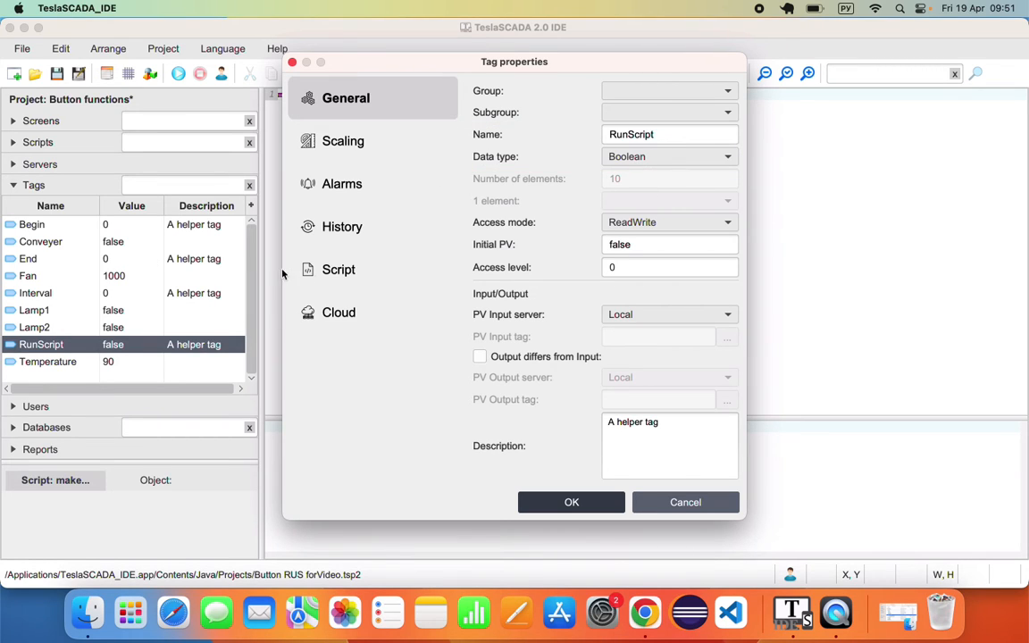
left_click(345, 274)
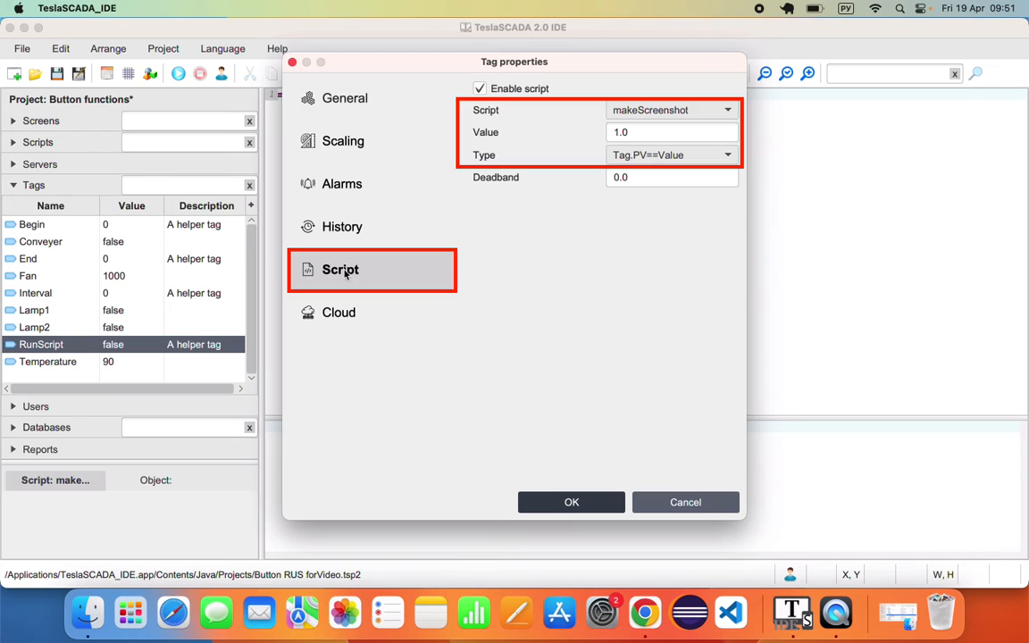
left_click(616, 133)
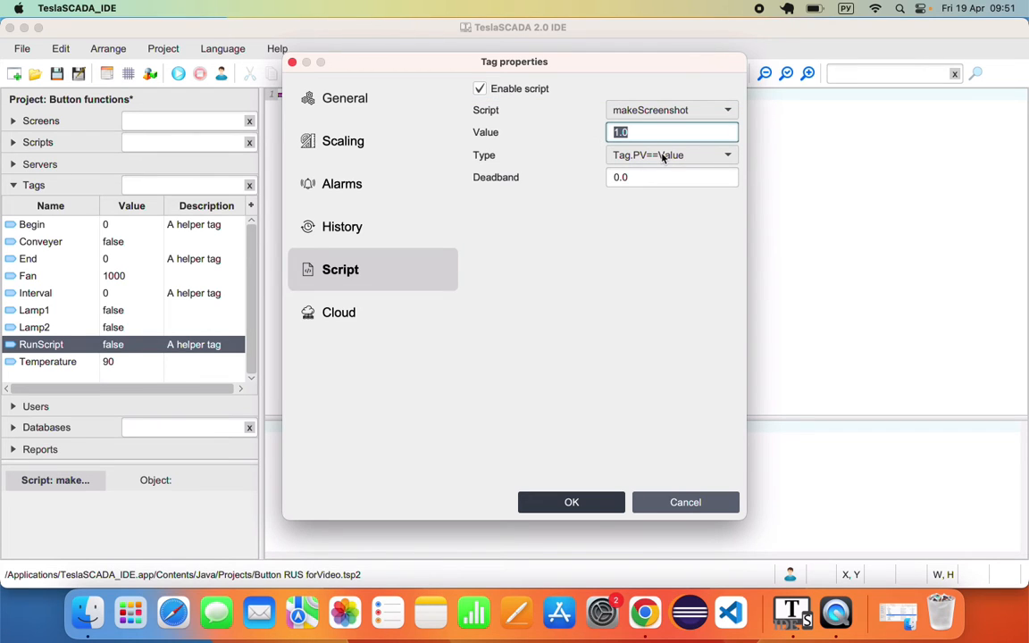
left_click(692, 506)
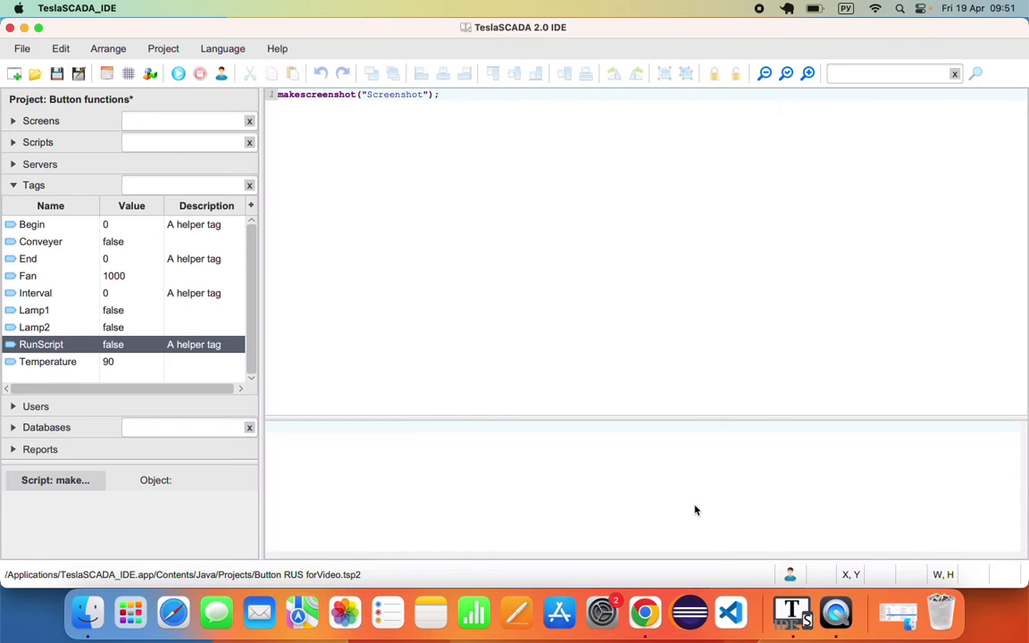
left_click(88, 122)
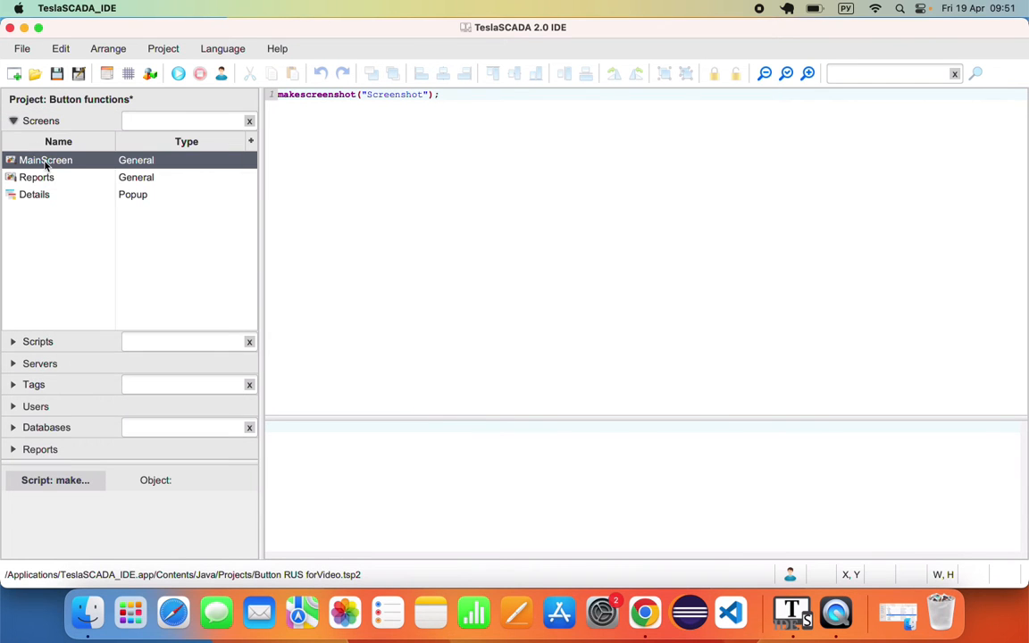
- Reopen MainScreen, run the project, and bring Finder forward to check the saved screenshot
double_click(46, 161)
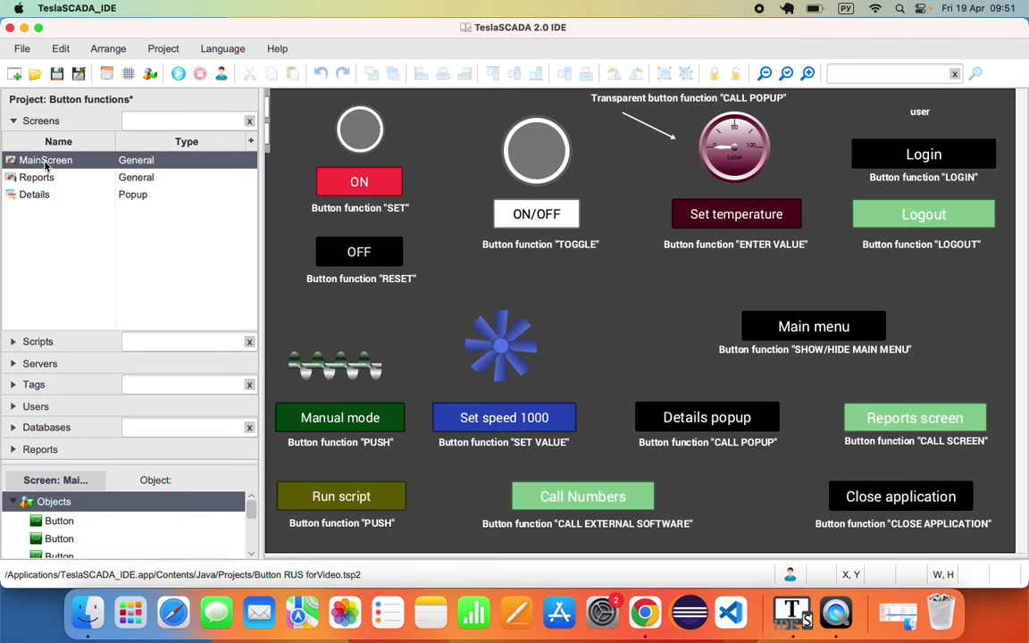
left_click(177, 77)
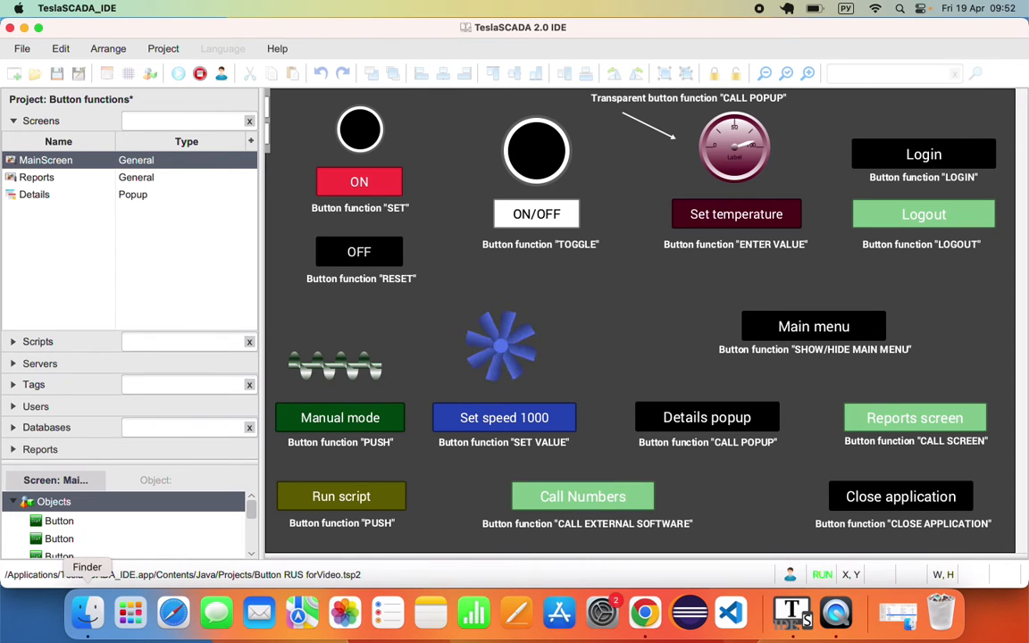
left_click(87, 617)
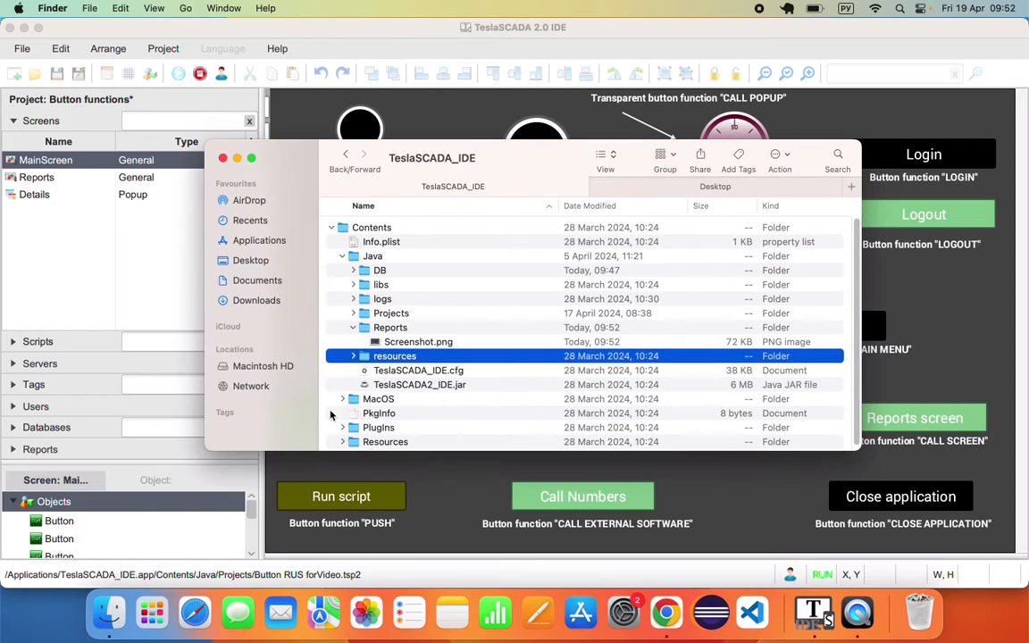
- View Screenshot.png from the Reports folder, close the preview, and minimize the Finder window
left_click(375, 328)
left_click(399, 342)
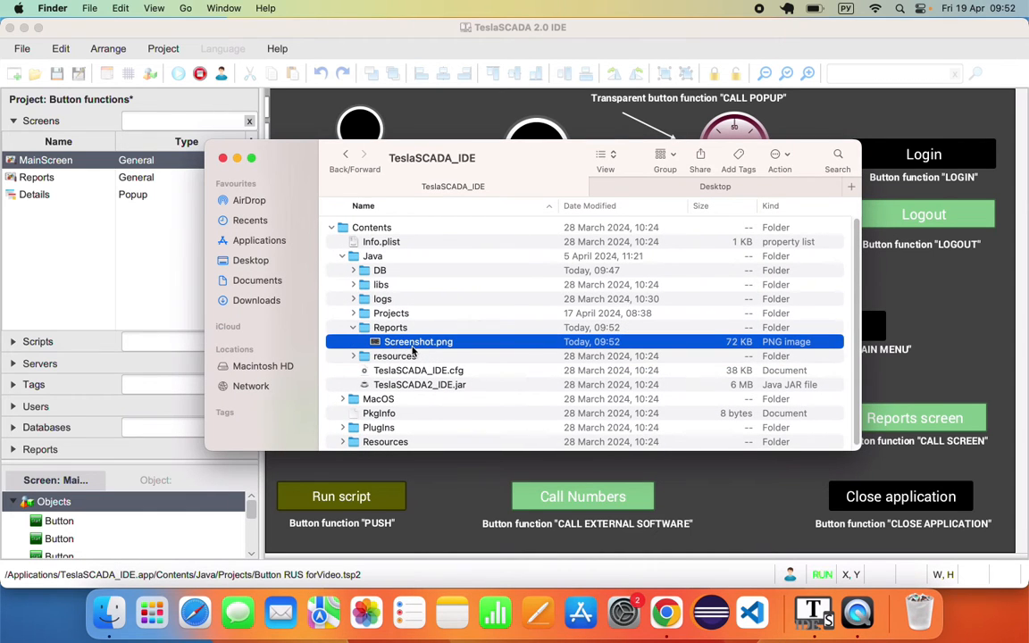
double_click(413, 345)
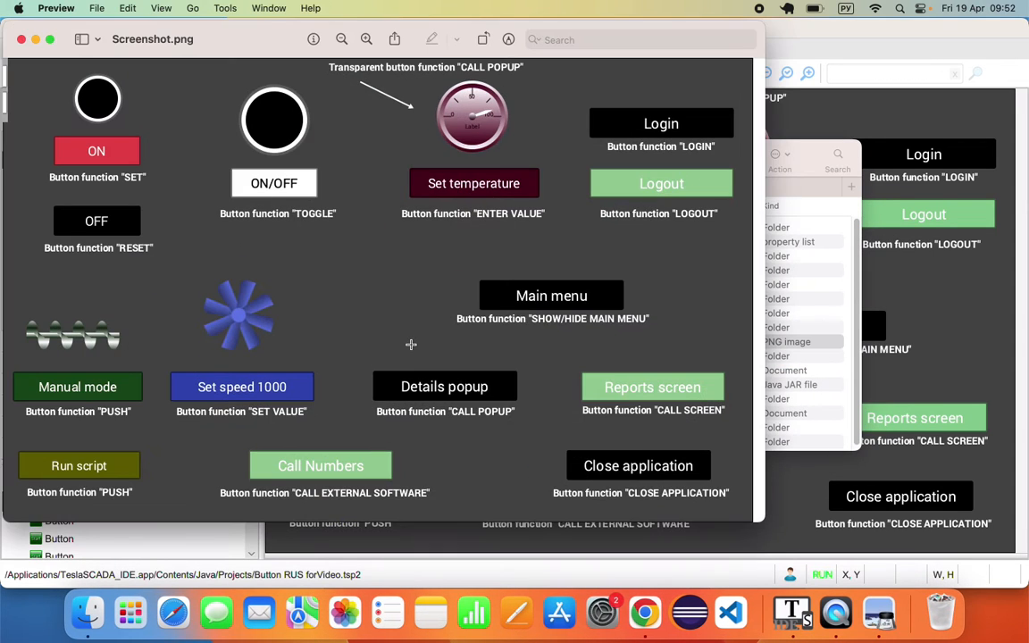
left_click(21, 39)
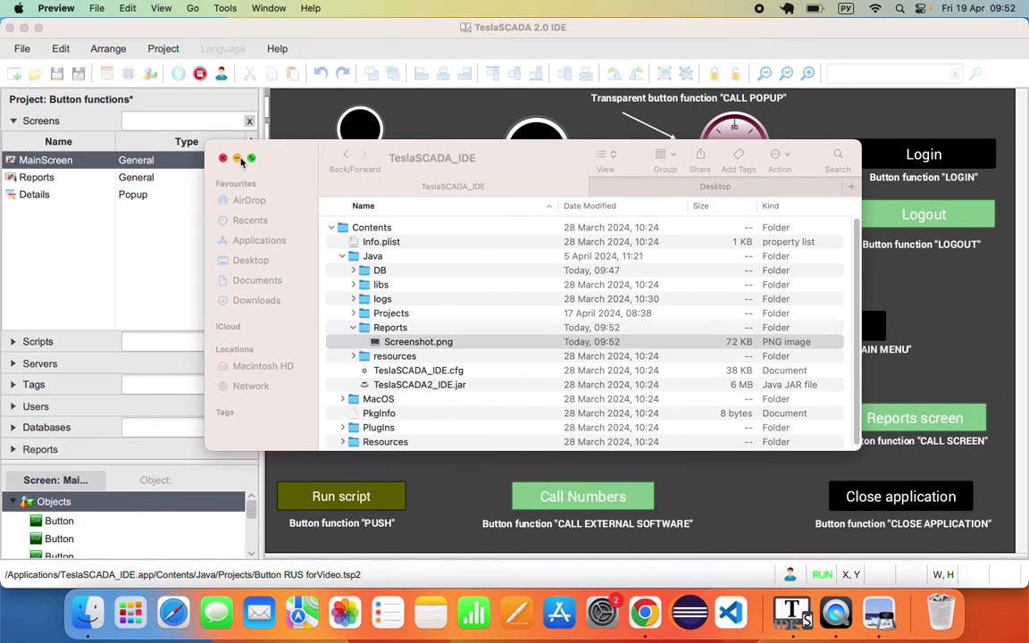
left_click(239, 159)
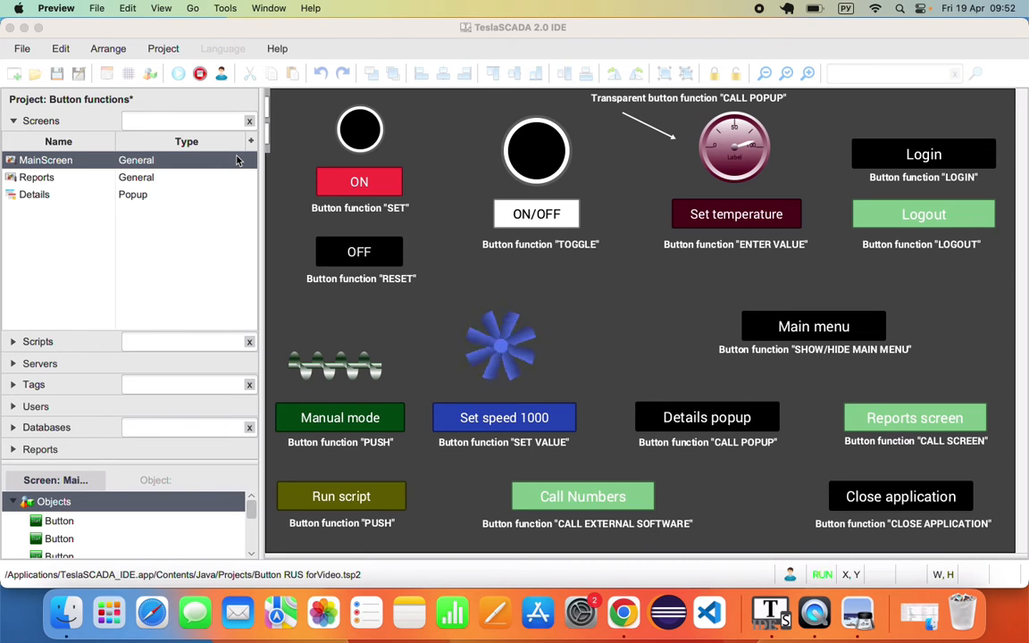
- Stop the project and check the Details popup button's Control function: Call popup, Details
left_click(200, 74)
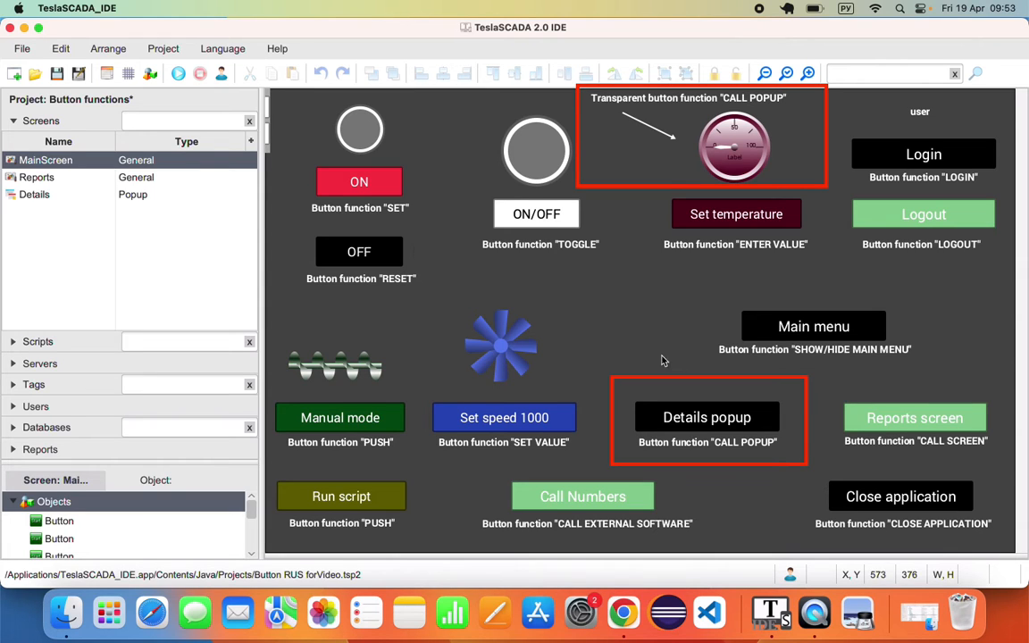
double_click(726, 407)
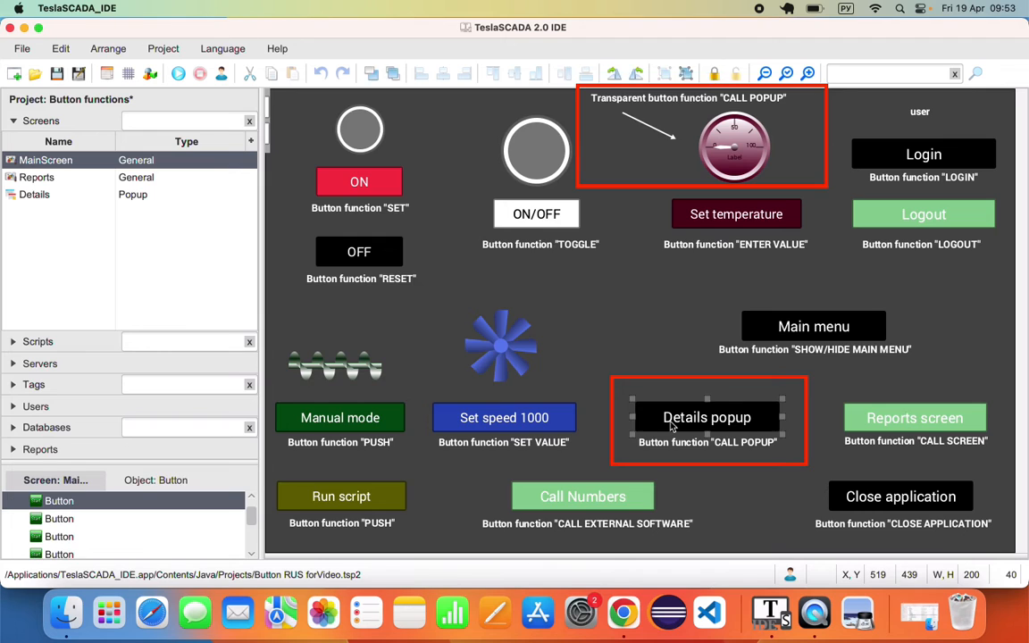
left_click(370, 131)
mouse_move(428, 83)
left_mouse_down()
mouse_move(355, 110)
mouse_move(338, 128)
left_mouse_up()
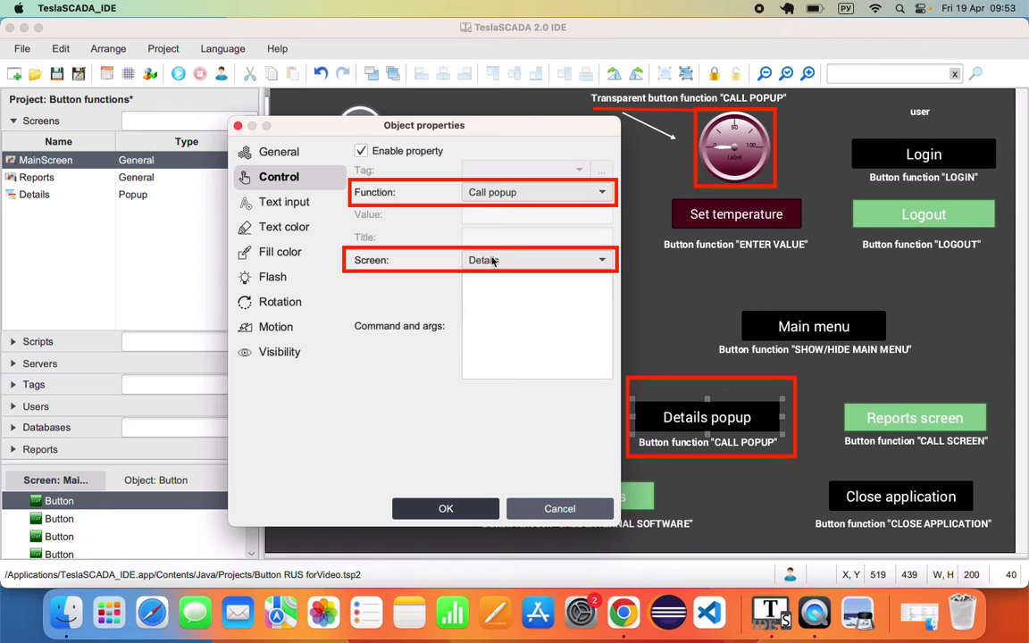
left_click(560, 509)
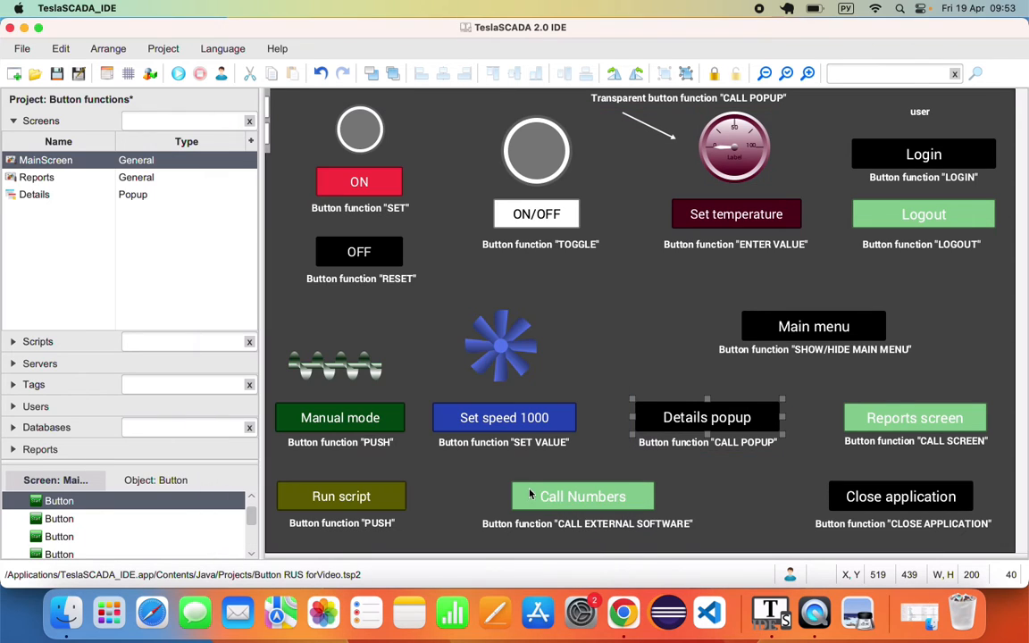
- Select the gauge's Transparent Button in the Objects list
left_click(256, 531)
scroll(241, 532, "down", 5)
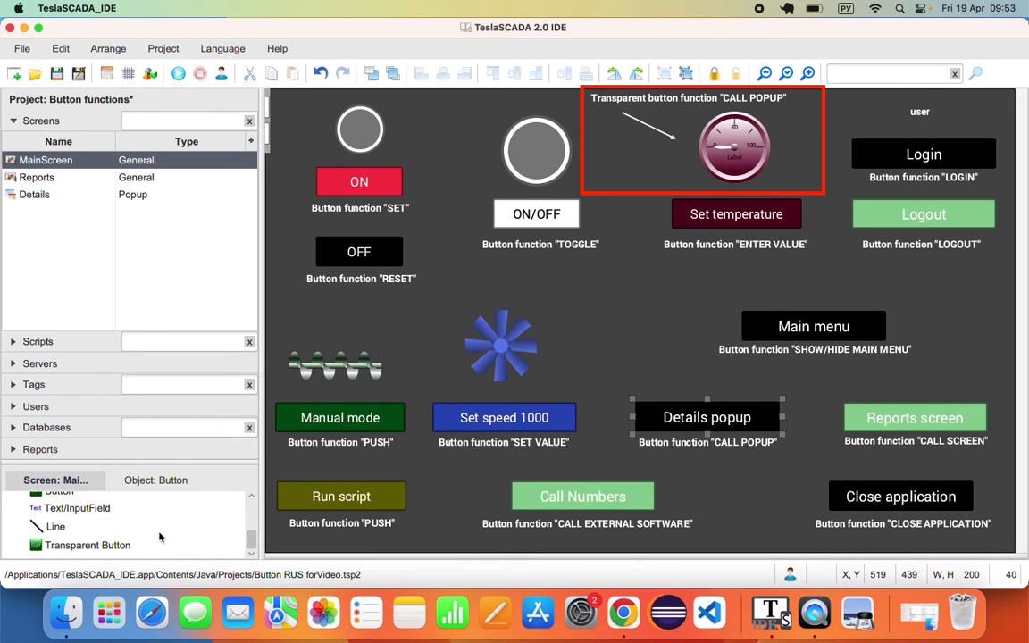
left_click(119, 548)
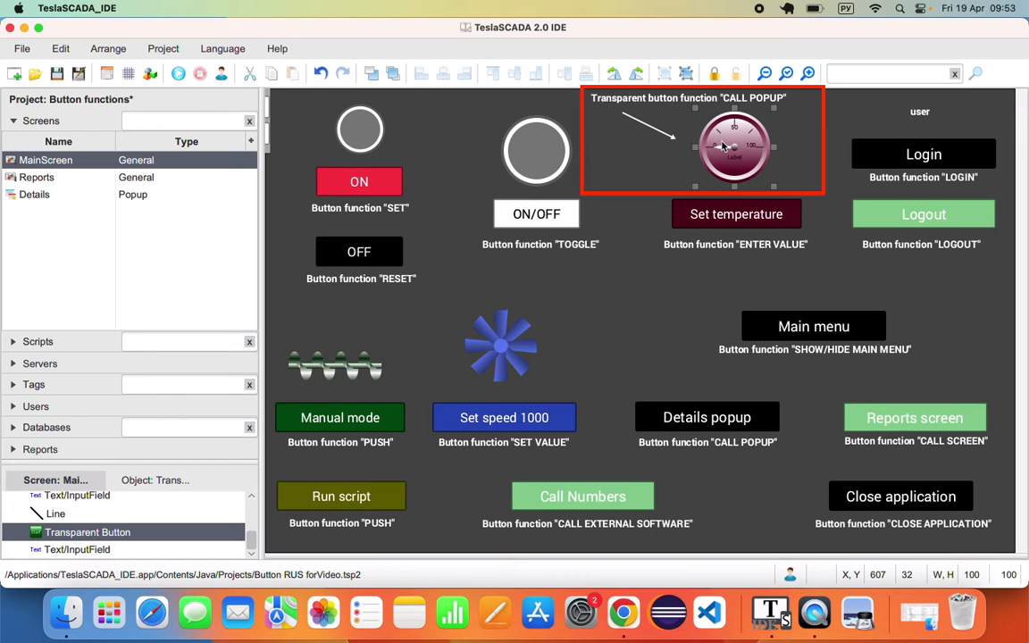
left_click(178, 73)
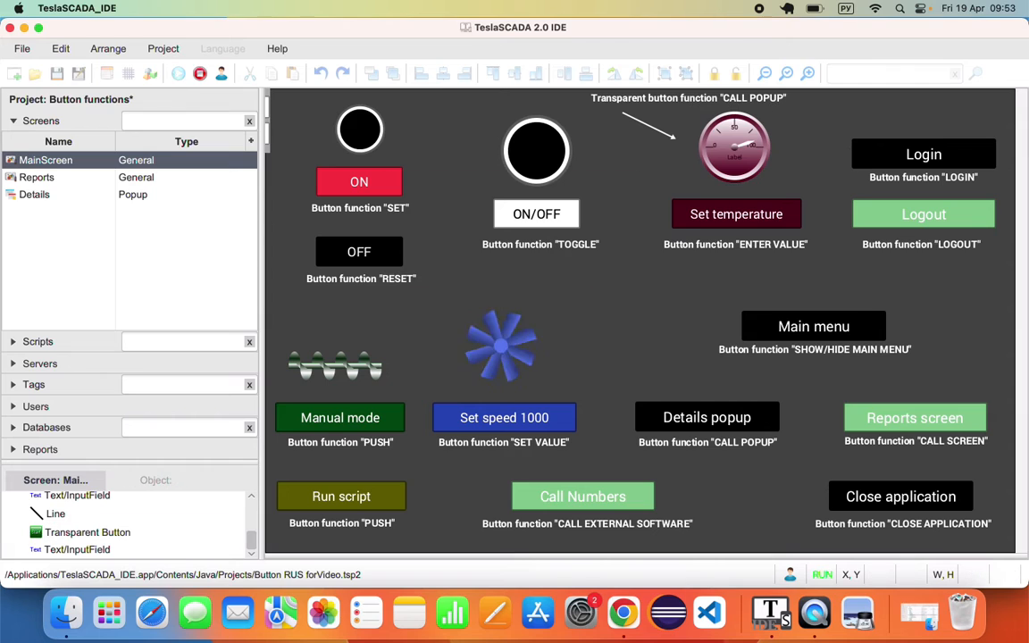
left_click(727, 427)
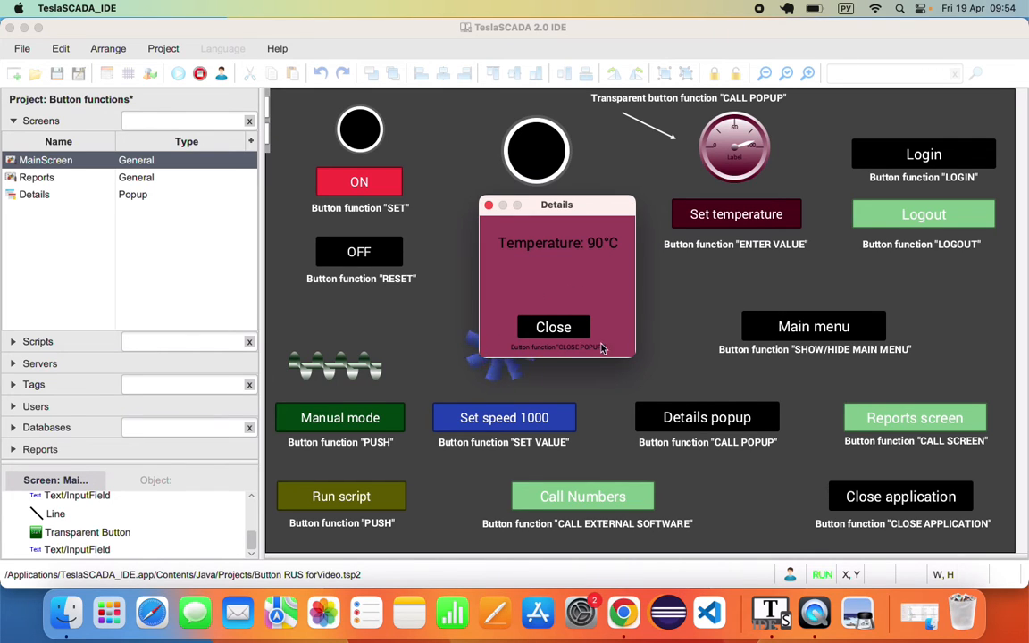
left_click(553, 325)
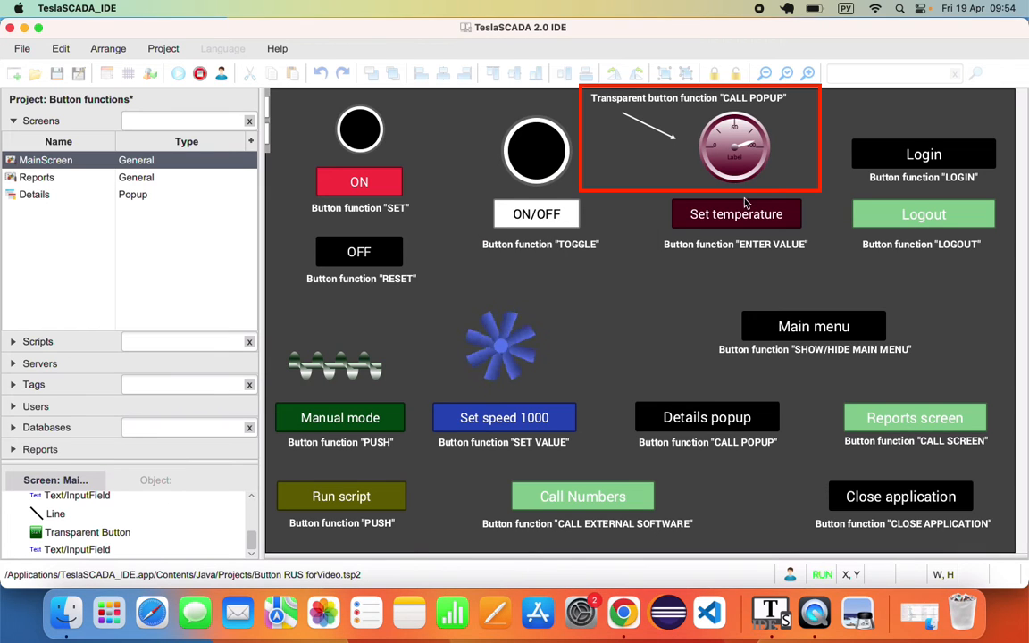
left_click(748, 150)
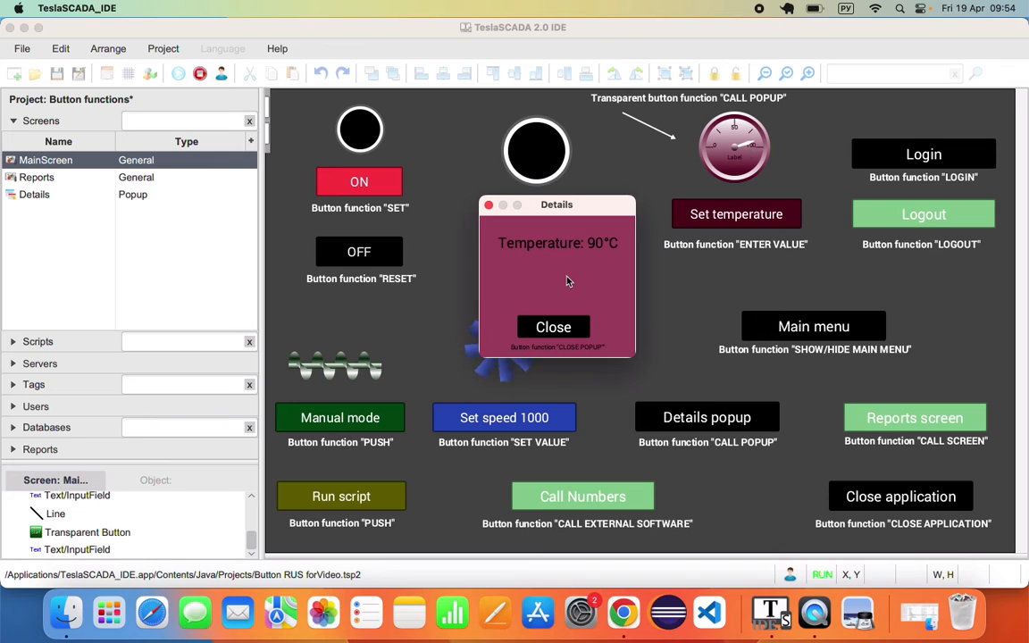
left_click(553, 327)
left_click(201, 74)
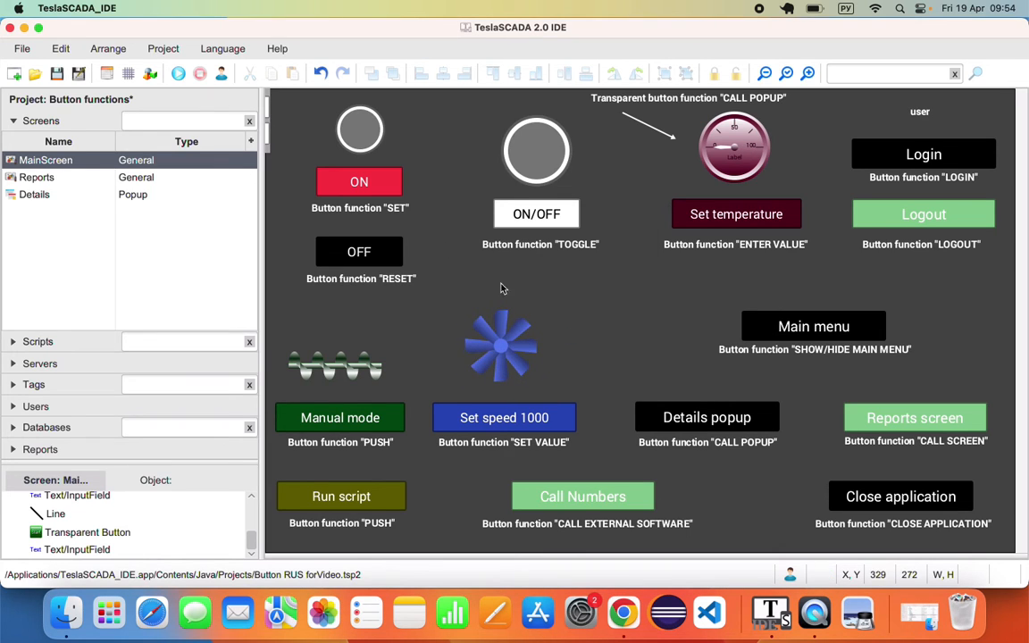
double_click(653, 416)
left_click(367, 132)
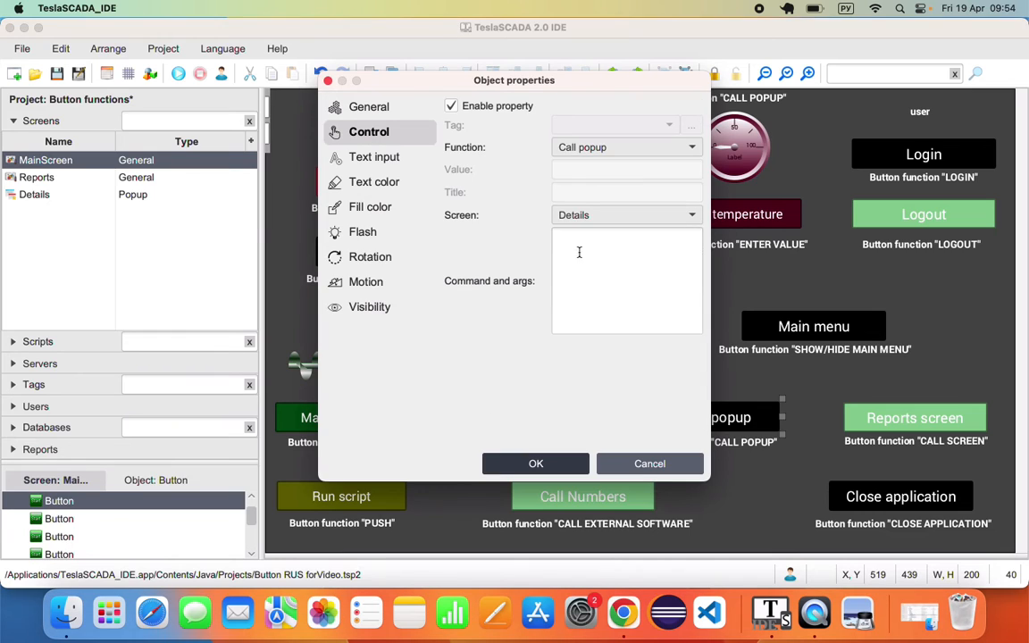
left_click(596, 257)
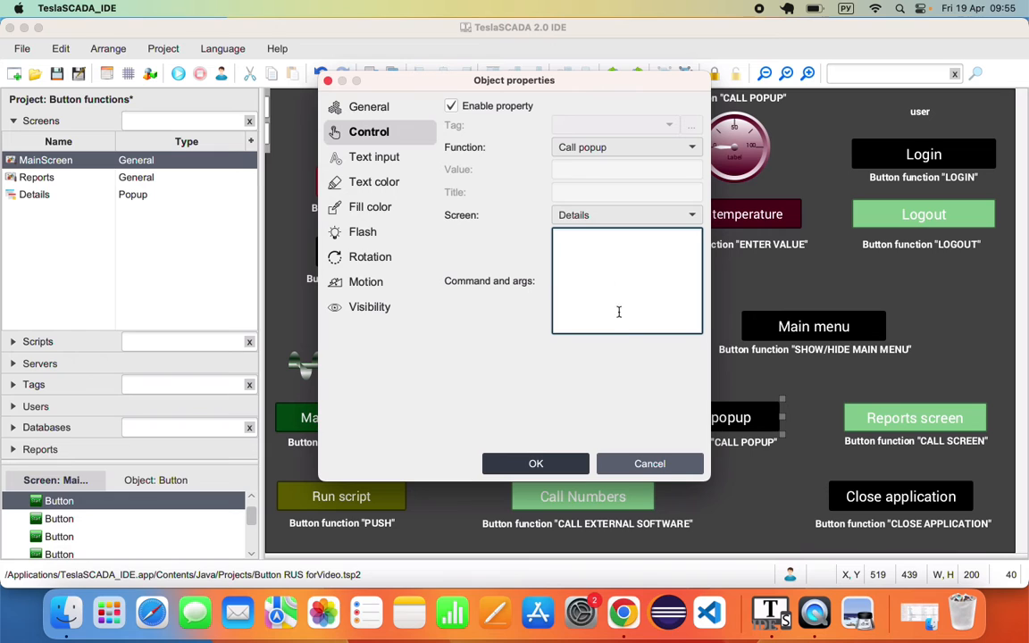
left_click(672, 463)
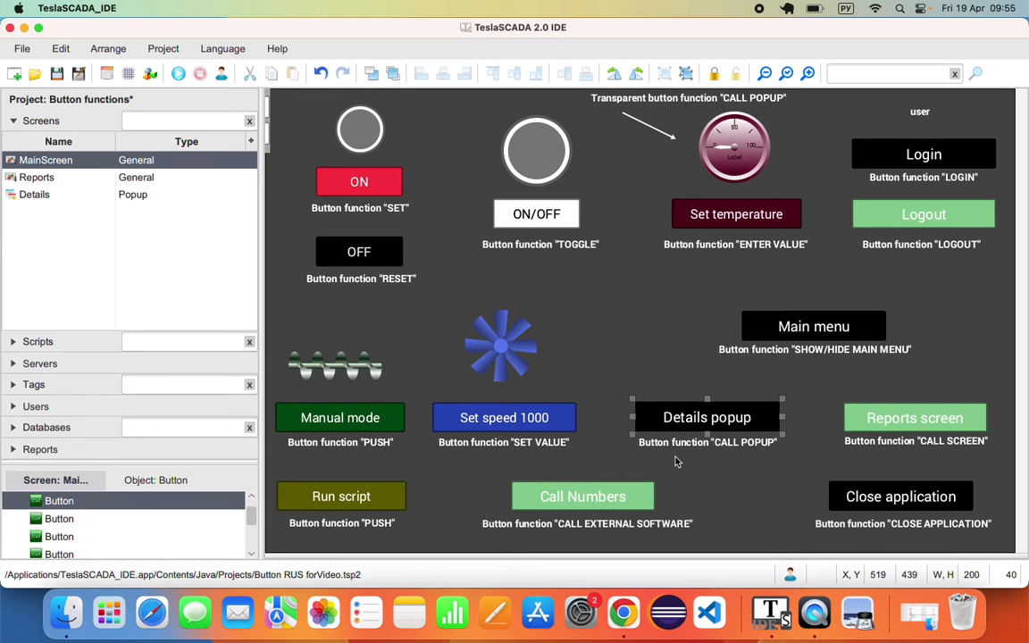
double_click(915, 418)
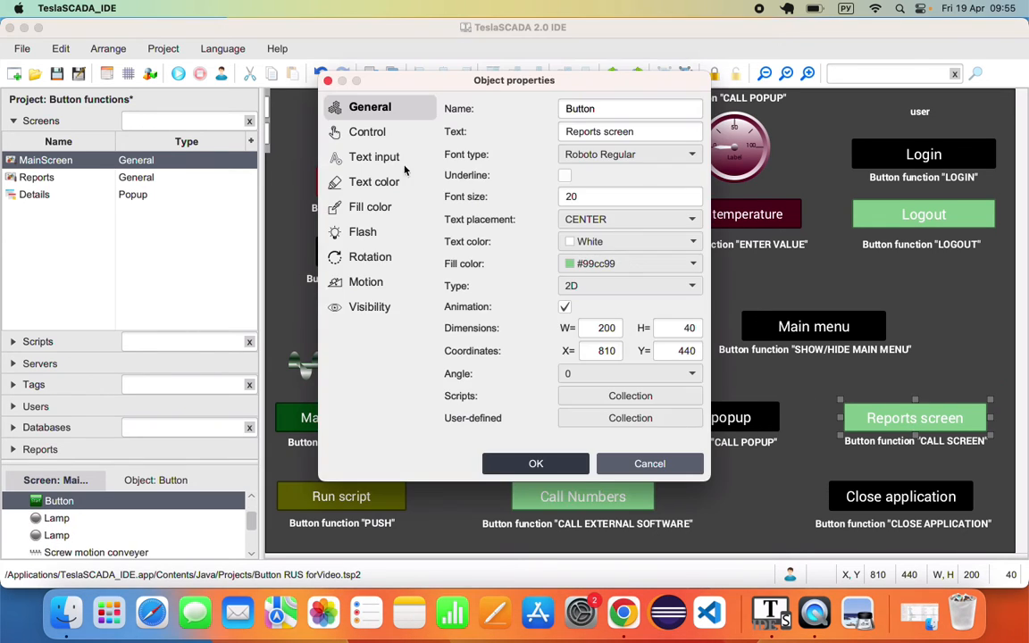
left_click(381, 137)
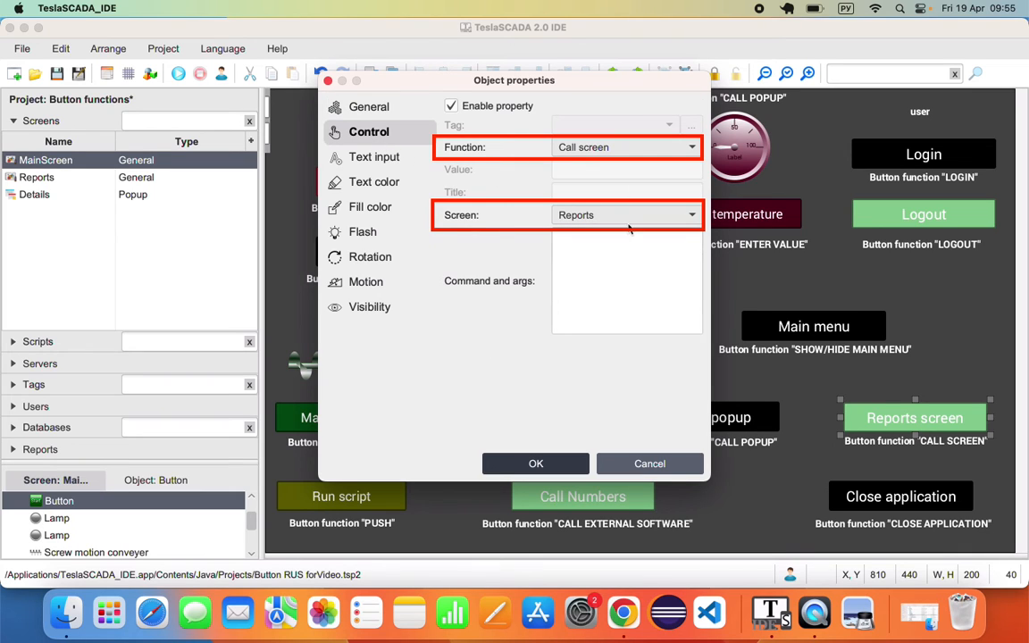
left_click(650, 464)
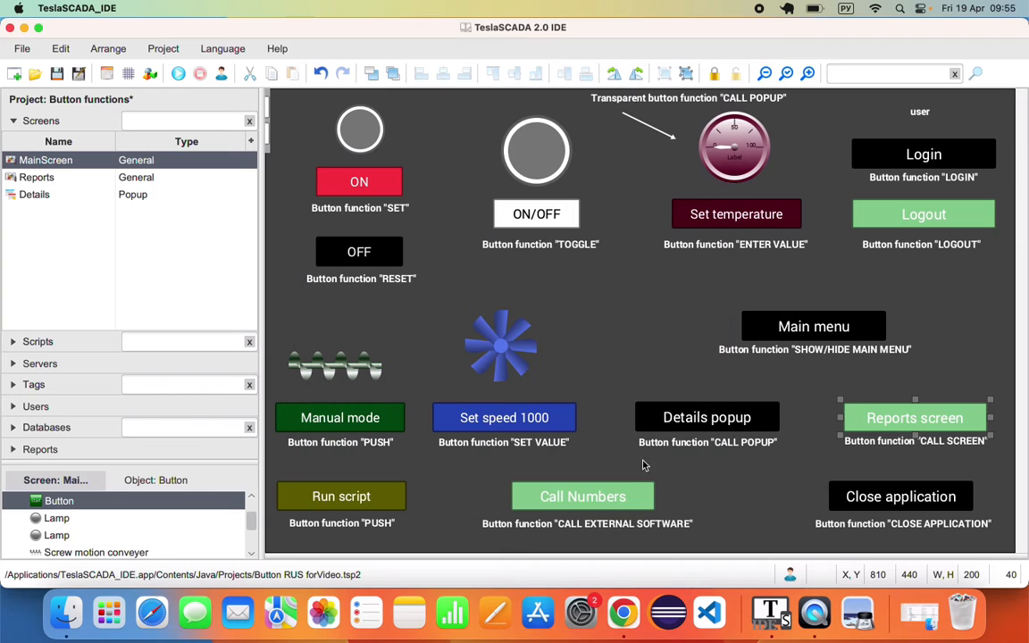
- Run the project and generate a Reports-screen report for 19.04.2024 08:56 to 09:56
left_click(179, 75)
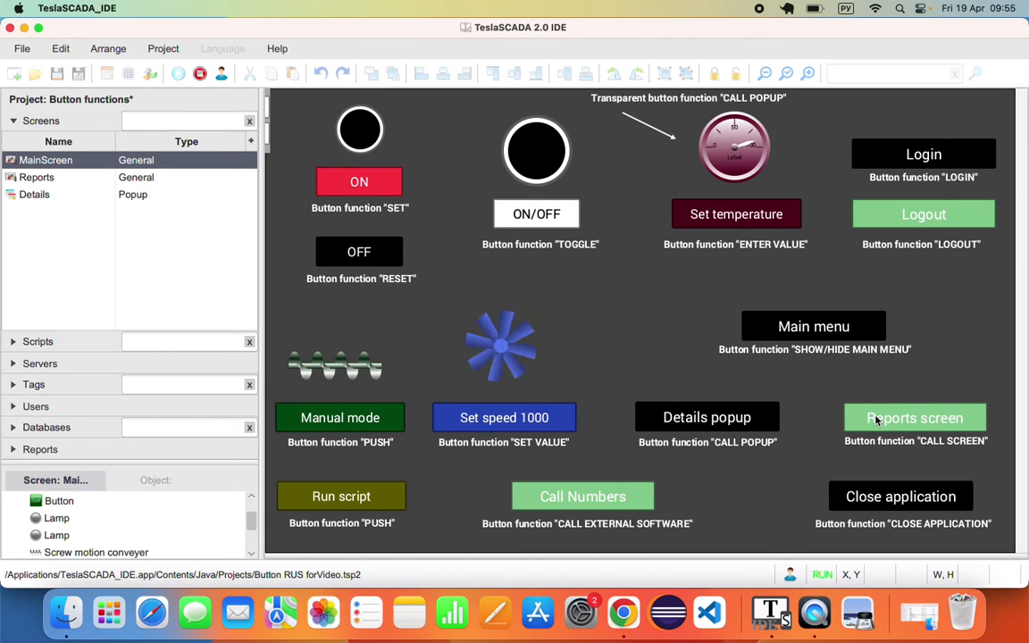
left_click(878, 421)
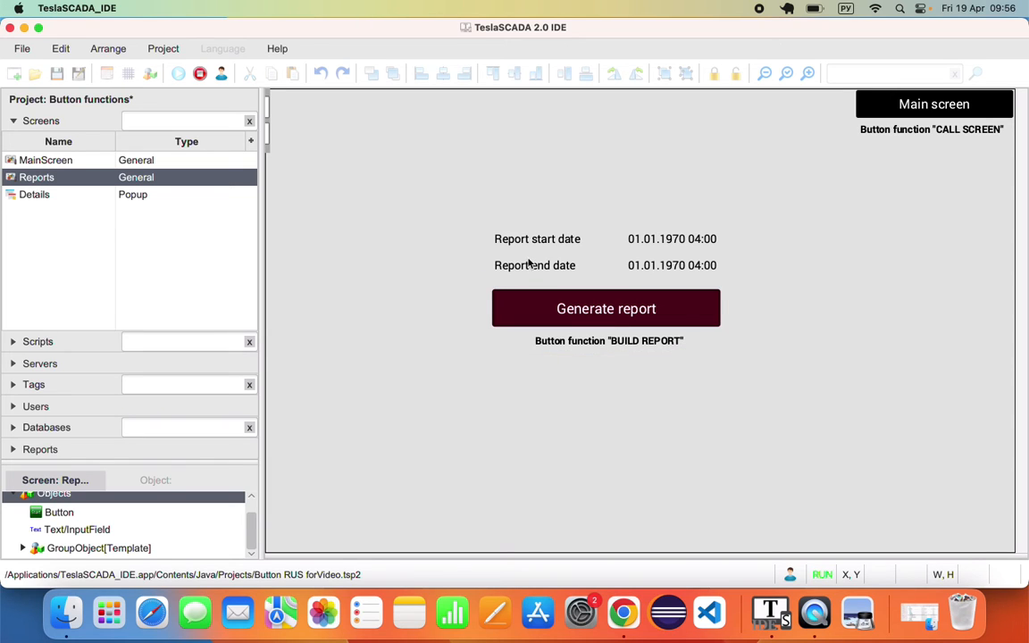
left_click(662, 241)
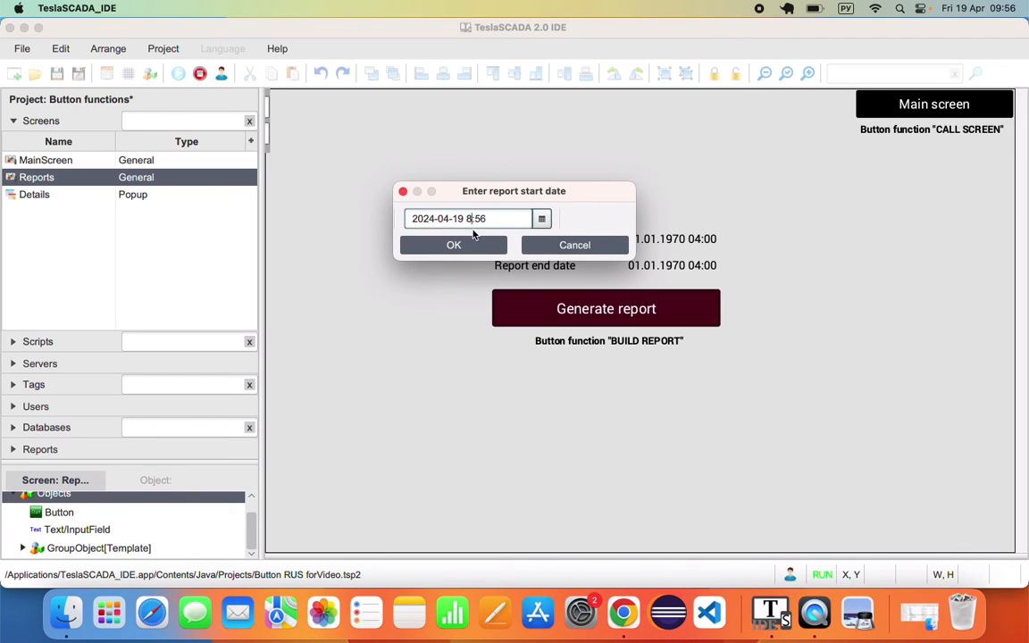
key("Return")
left_click(660, 266)
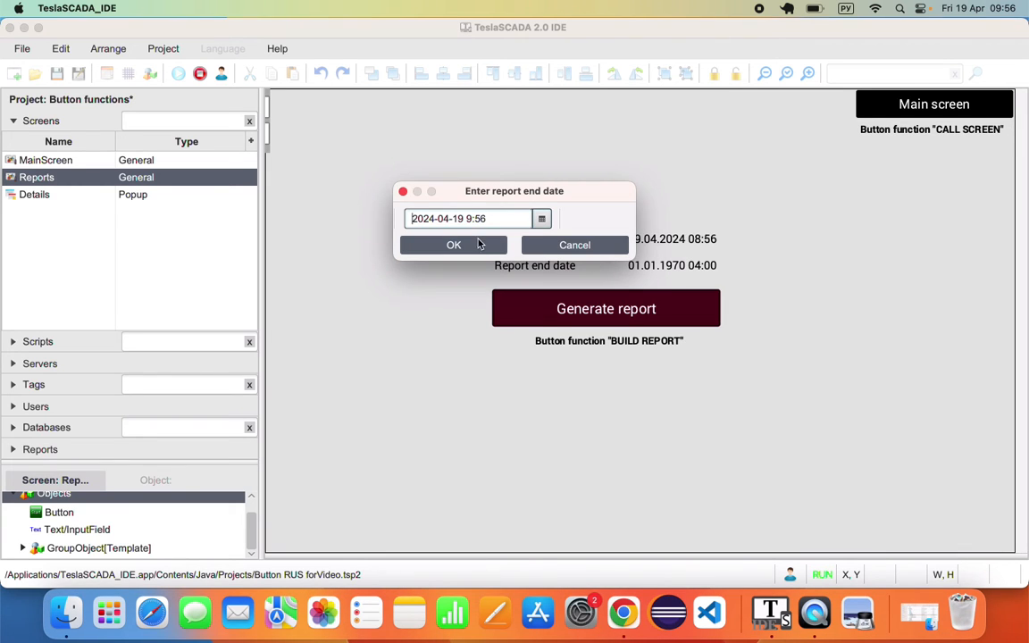
left_click(474, 245)
left_click(550, 310)
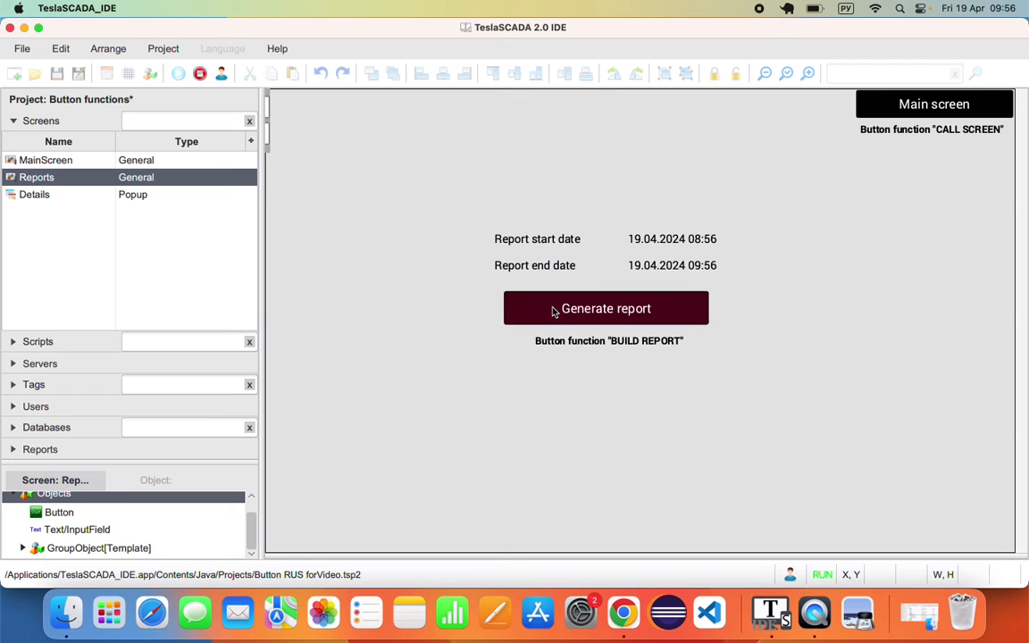
key("super+w")
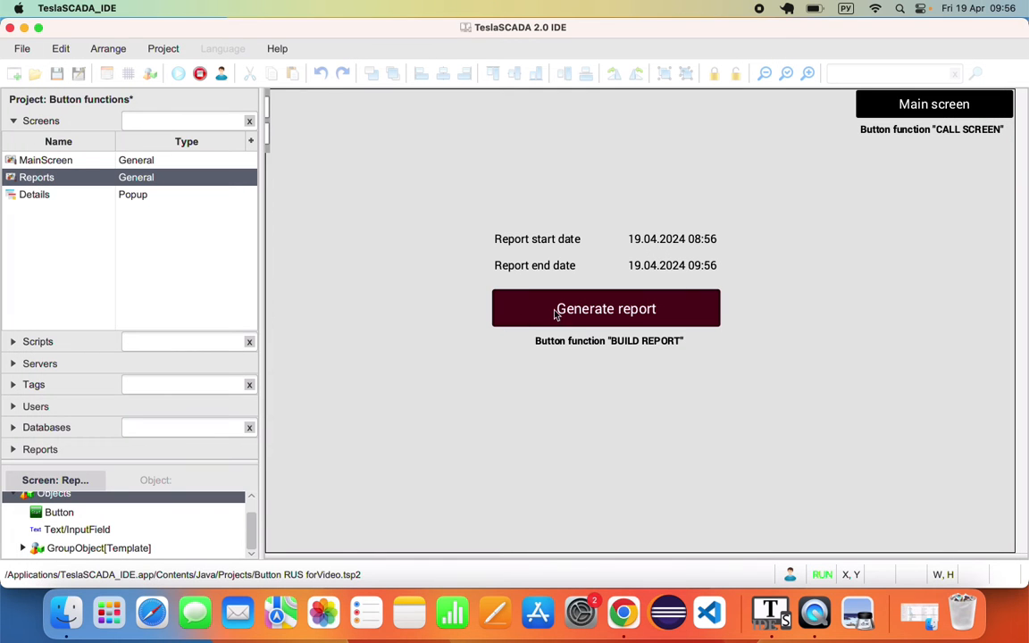
- Return to Main screen, toggle the Main menu panel open and closed, then stop the run
left_click(936, 104)
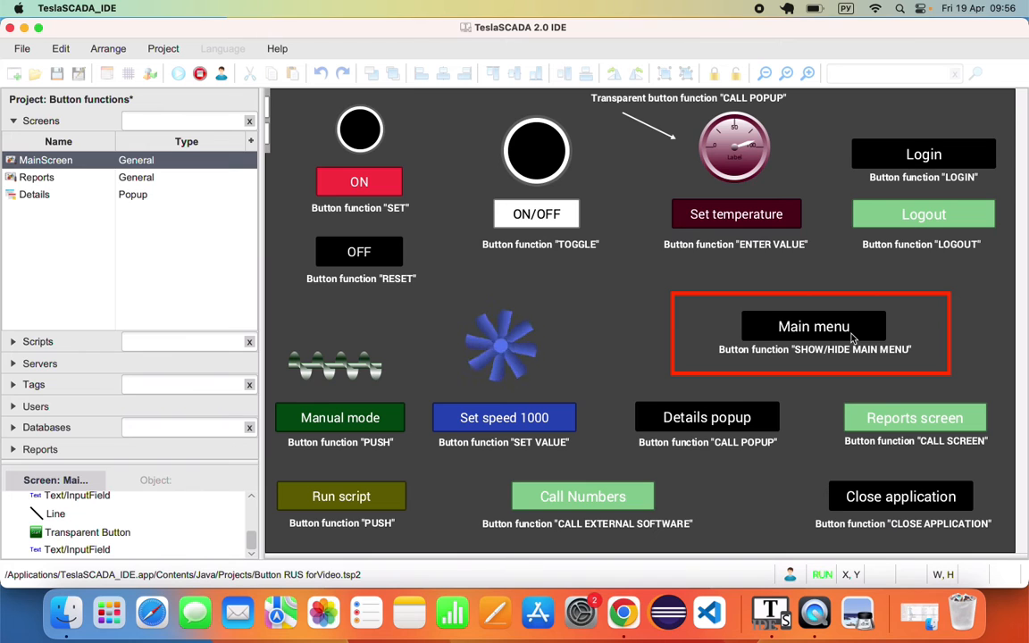
left_click(790, 329)
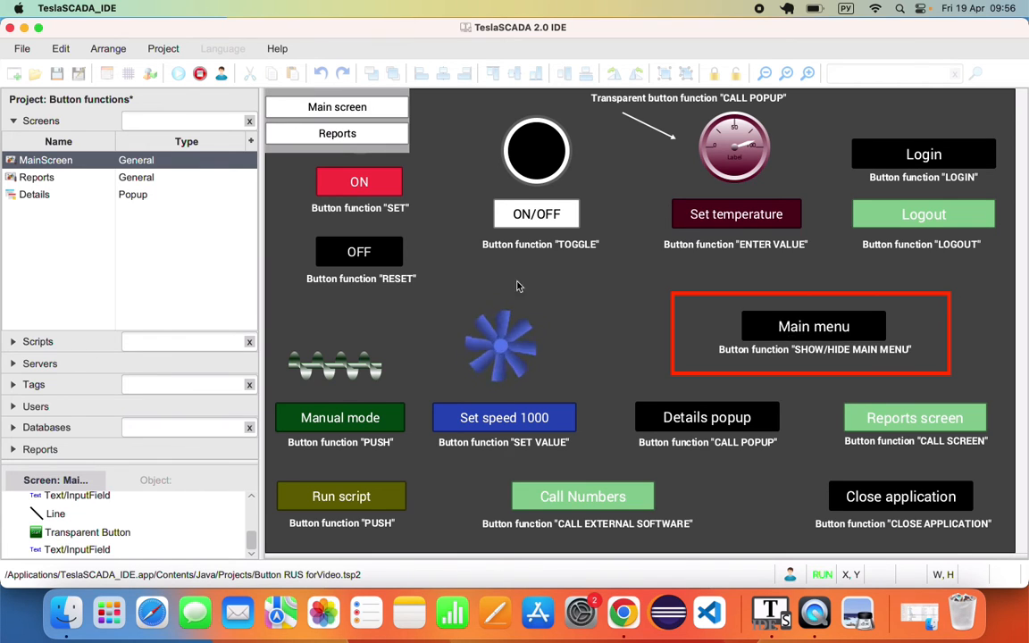
left_click(813, 328)
left_click(790, 331)
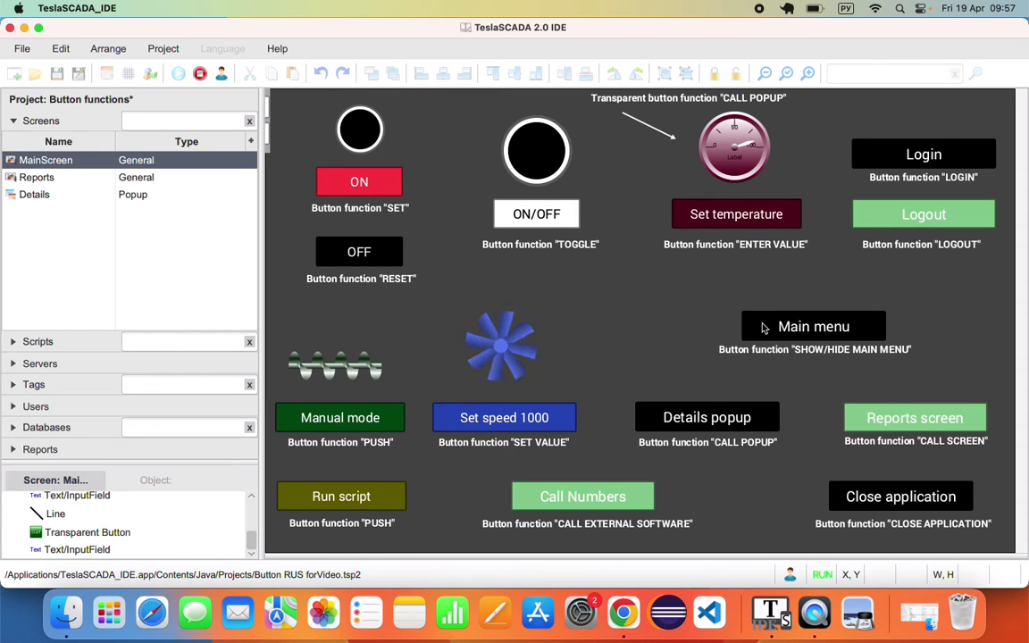
left_click(199, 77)
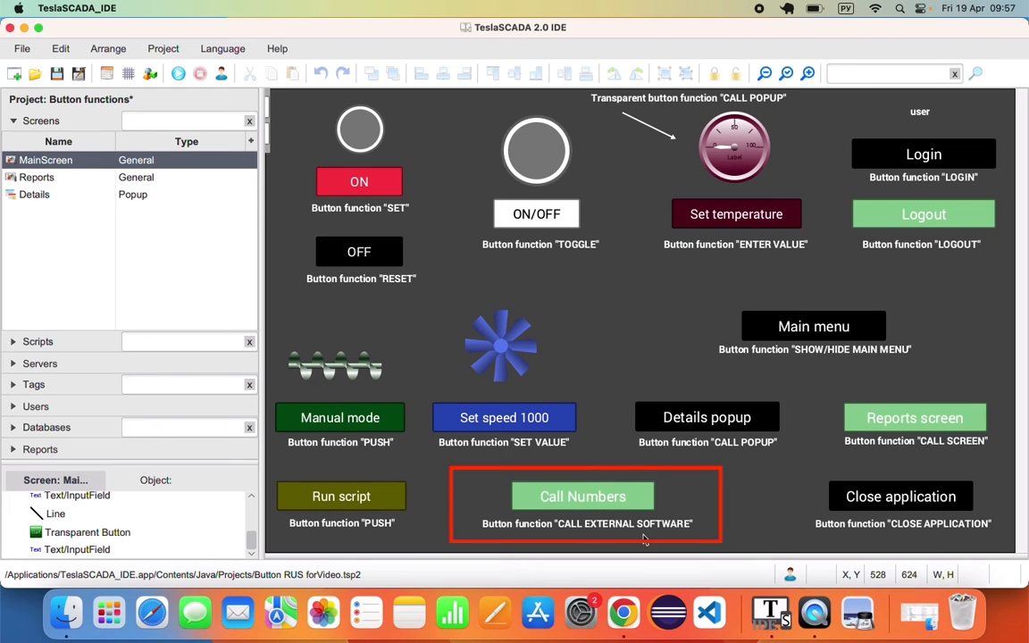
- Review the Call Numbers button's Control command open /Applications/Numbers.app against the user manual
double_click(635, 502)
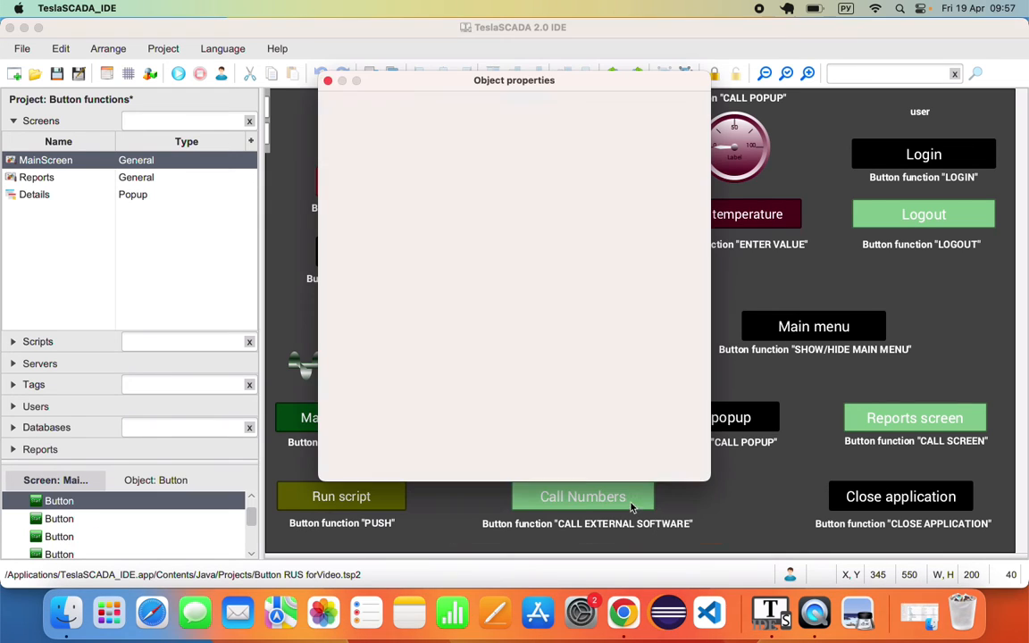
left_click(369, 132)
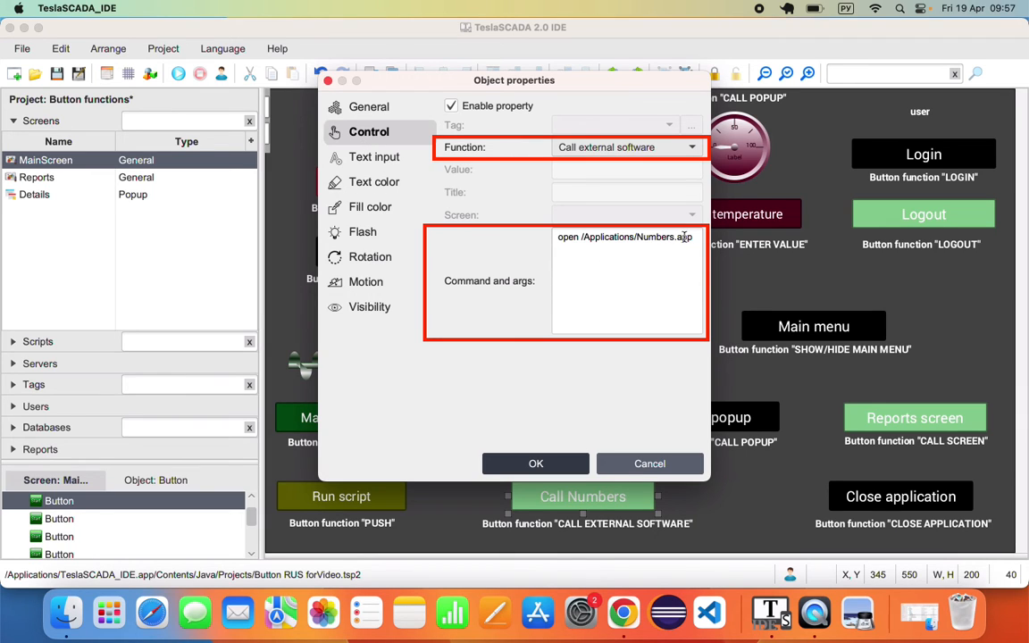
left_click_drag(694, 237, 519, 241)
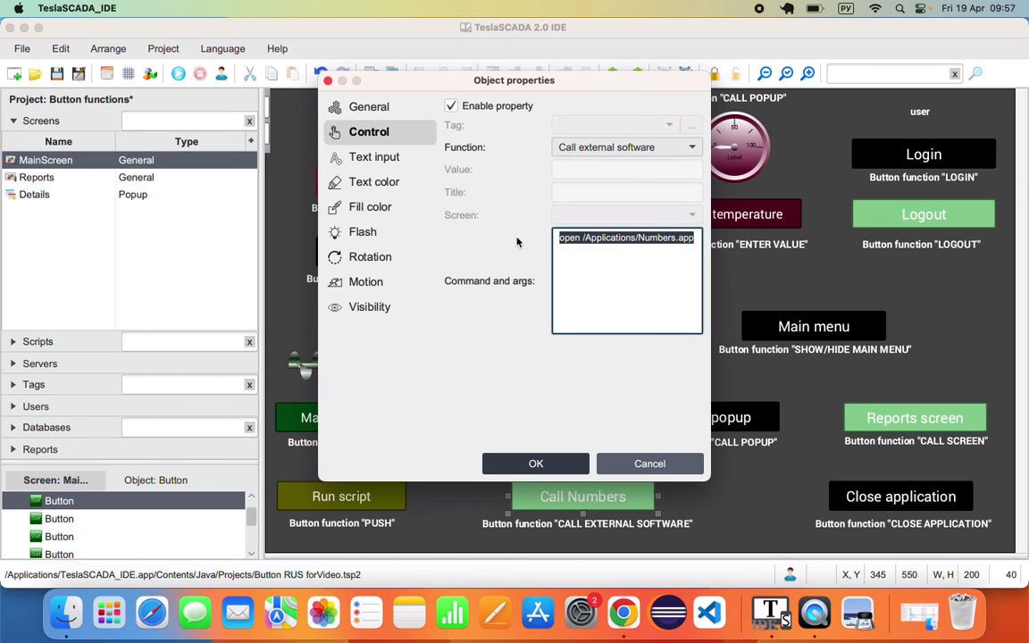
left_click(623, 612)
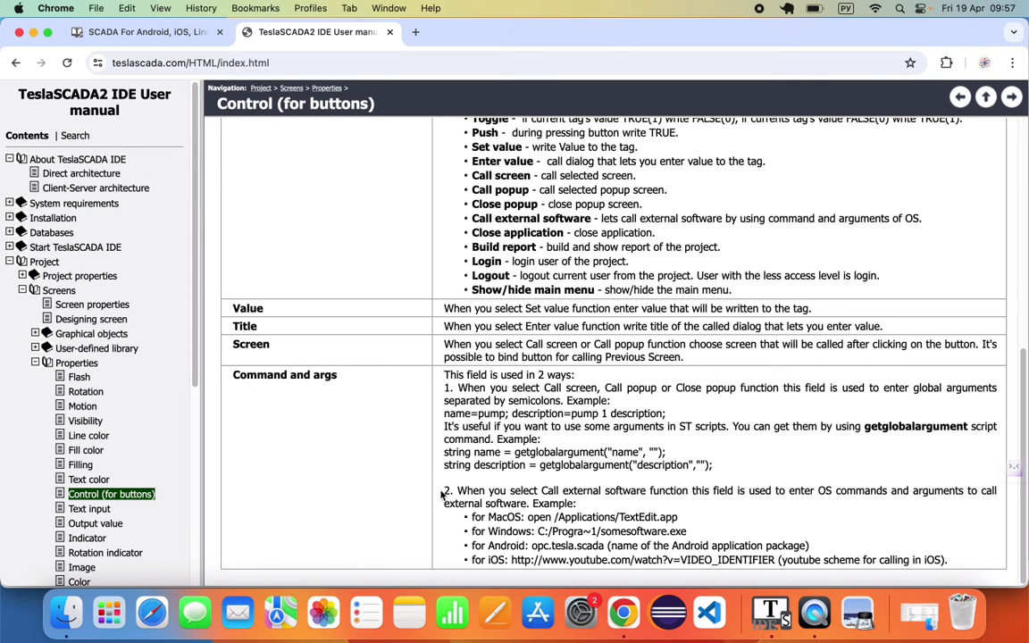
- Highlight the manual's Call external software command examples for MacOS, Windows, Android and iOS
left_click_drag(441, 495, 955, 561)
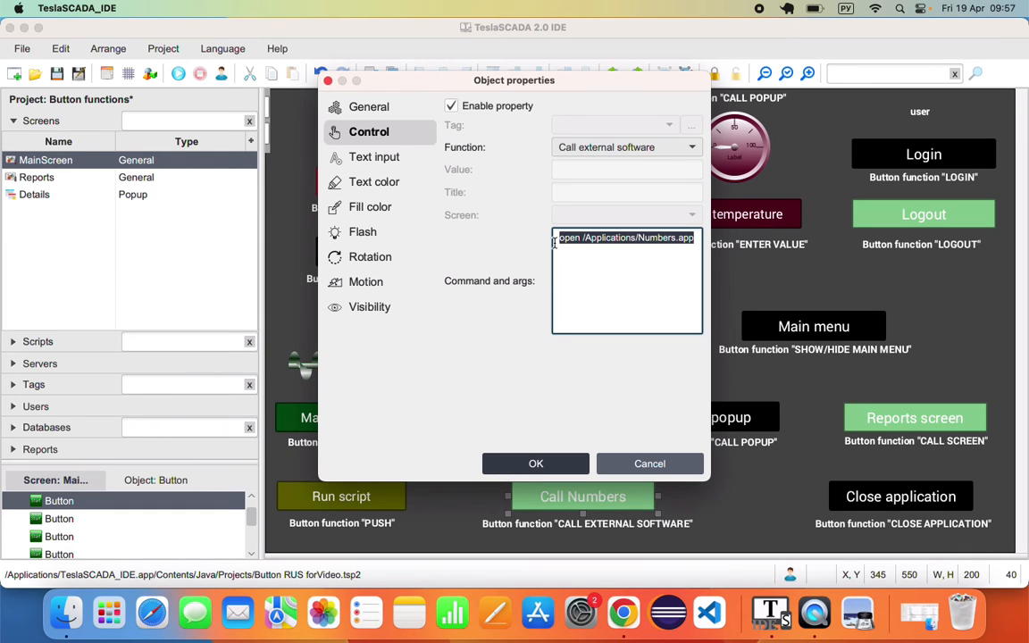
- Run the project, launch Numbers via Call Numbers, open and close a blank spreadsheet, then stop
left_click_drag(559, 237, 921, 223)
left_click(634, 463)
left_click(179, 74)
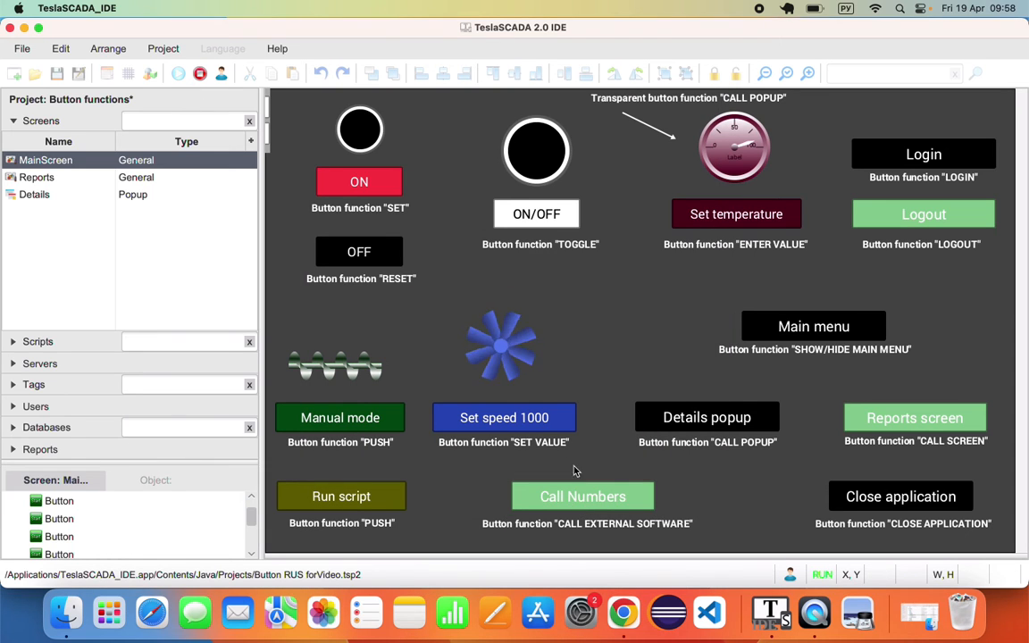
left_click(593, 503)
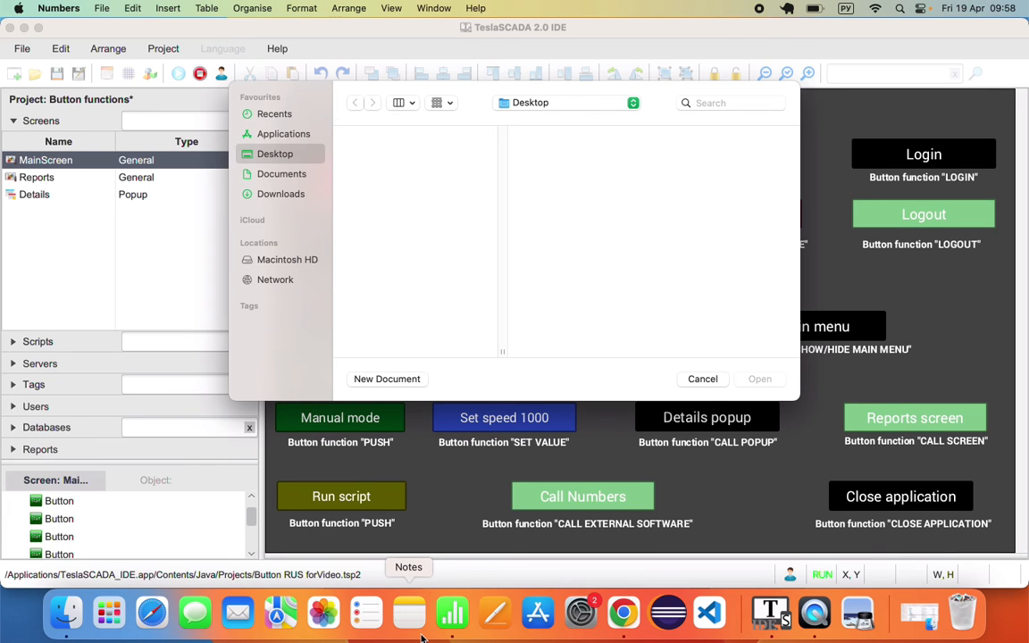
left_click(411, 379)
left_click(847, 530)
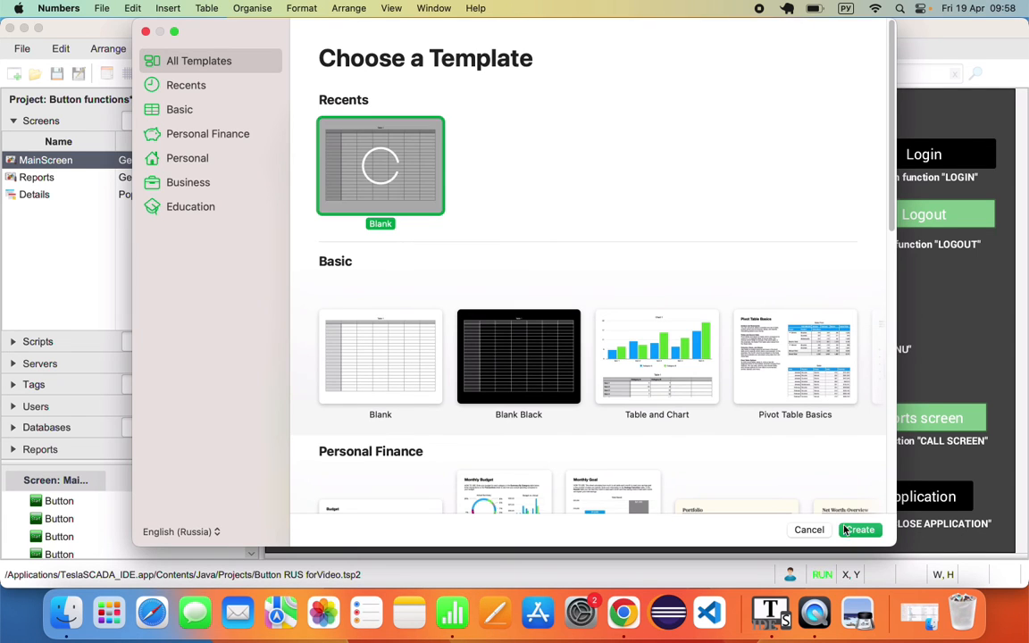
left_click(74, 29)
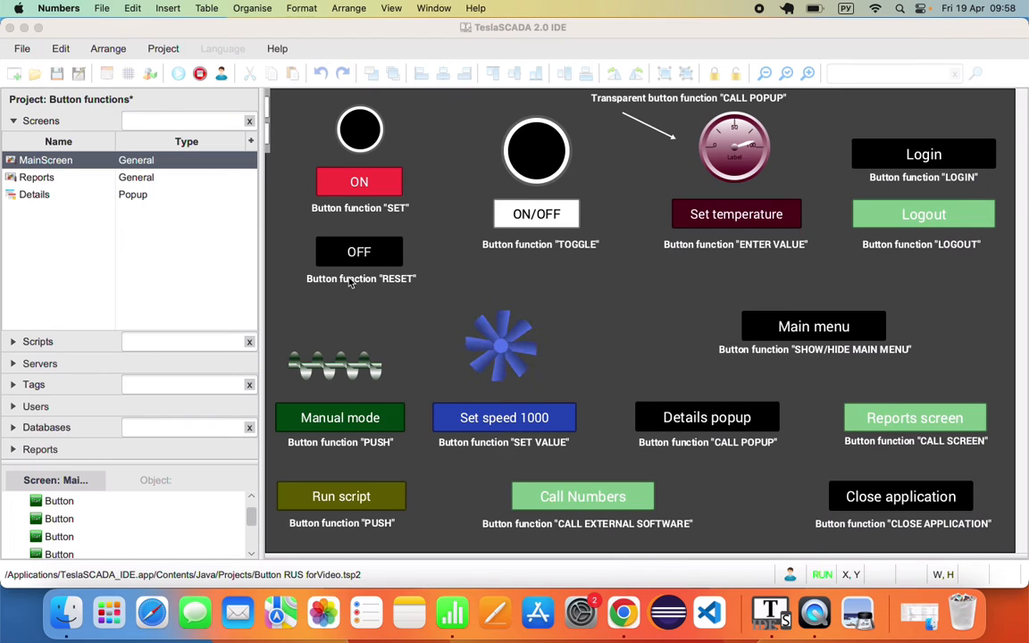
left_click(200, 73)
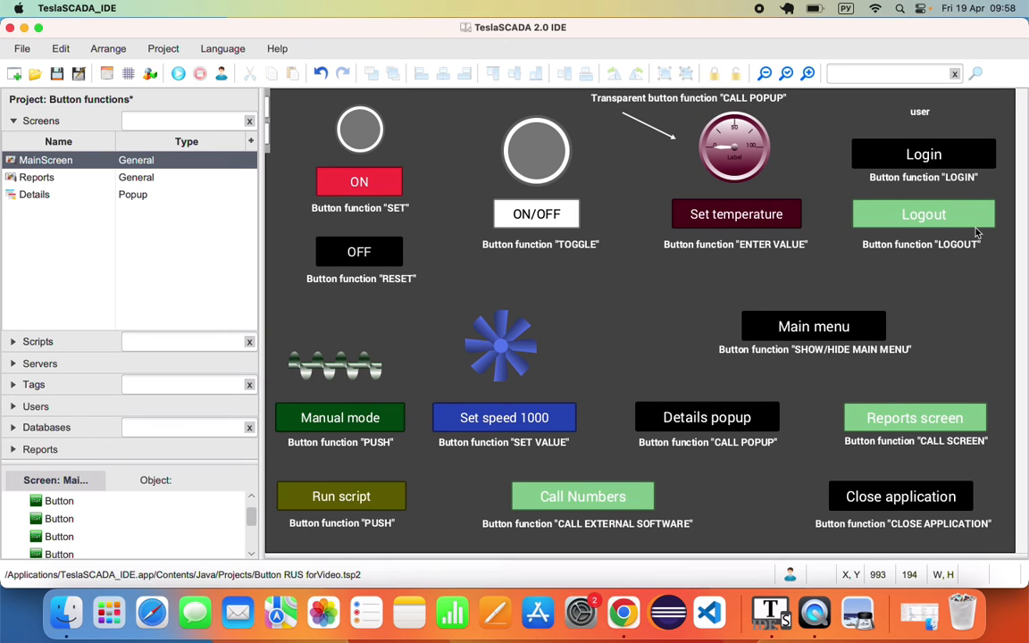
- Add user Operator with a password, without Can close and Can stop rights
left_click(40, 405)
right_click(60, 322)
left_click(72, 319)
type("Operator")
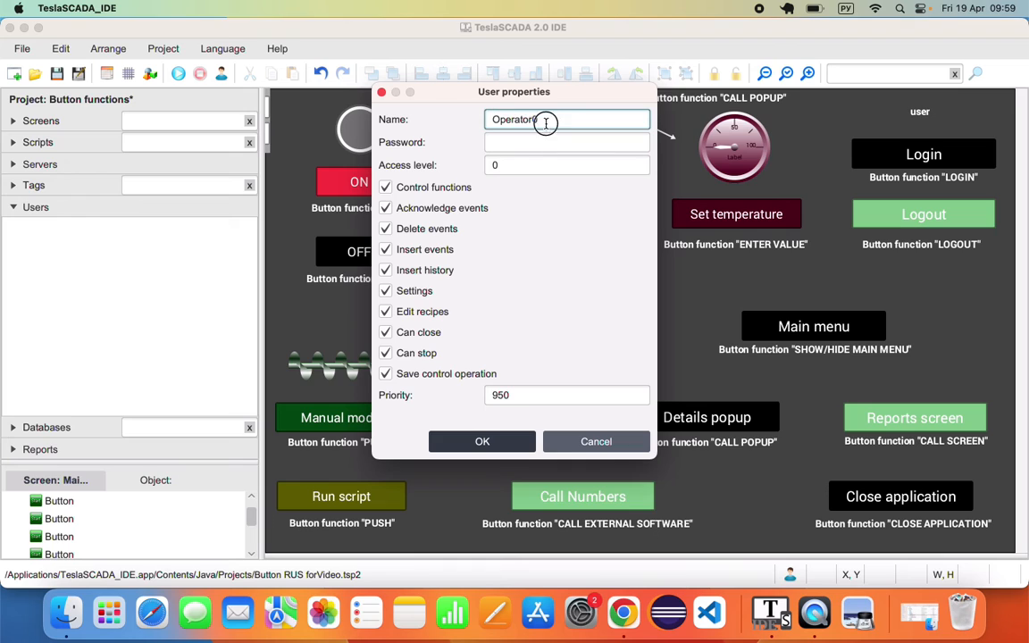
left_click(542, 142)
type("111111")
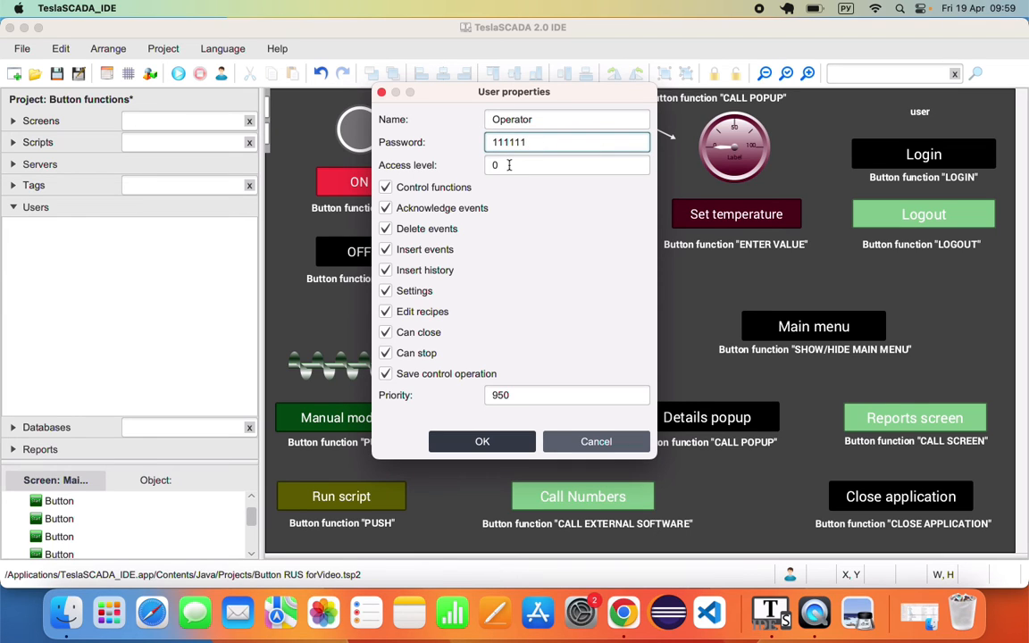
left_click(386, 332)
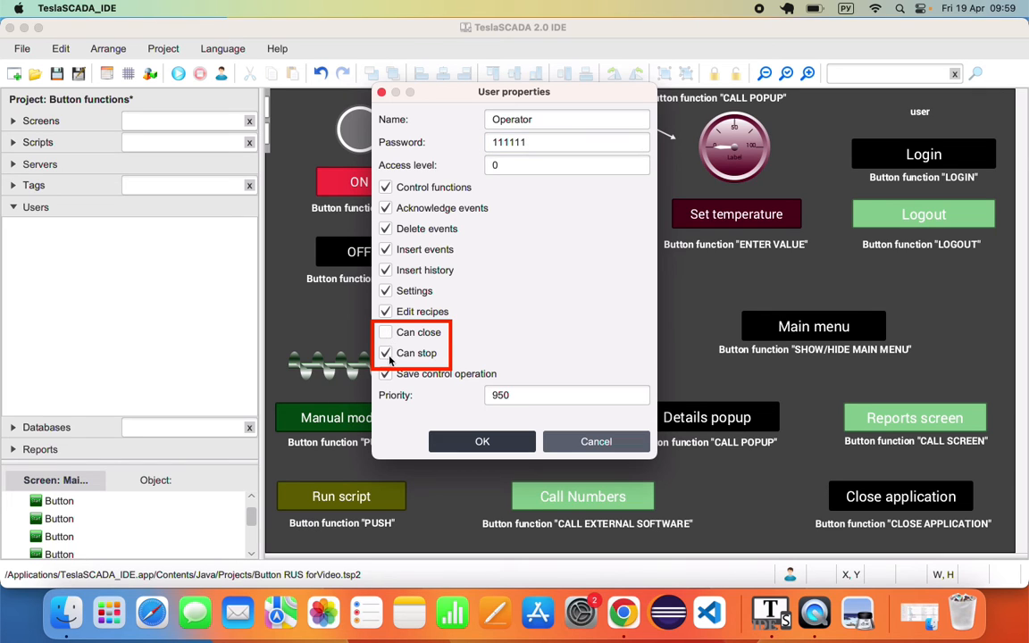
left_click(385, 352)
left_click(476, 441)
- Add user Engineer with a password and access level 1, then save the project
right_click(134, 234)
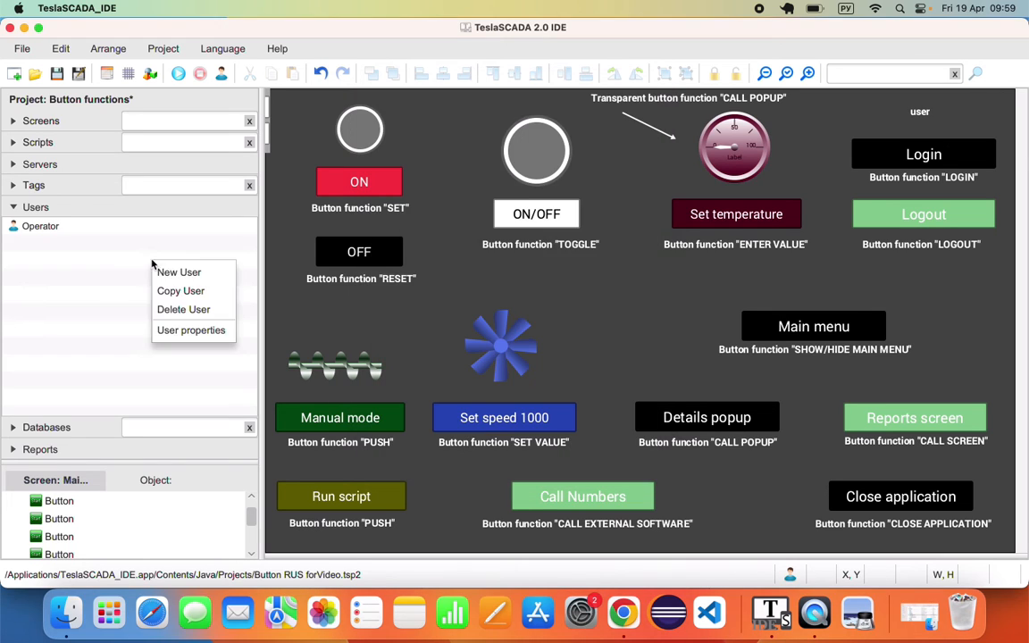
left_click(148, 244)
key("ctrl+space")
type("E")
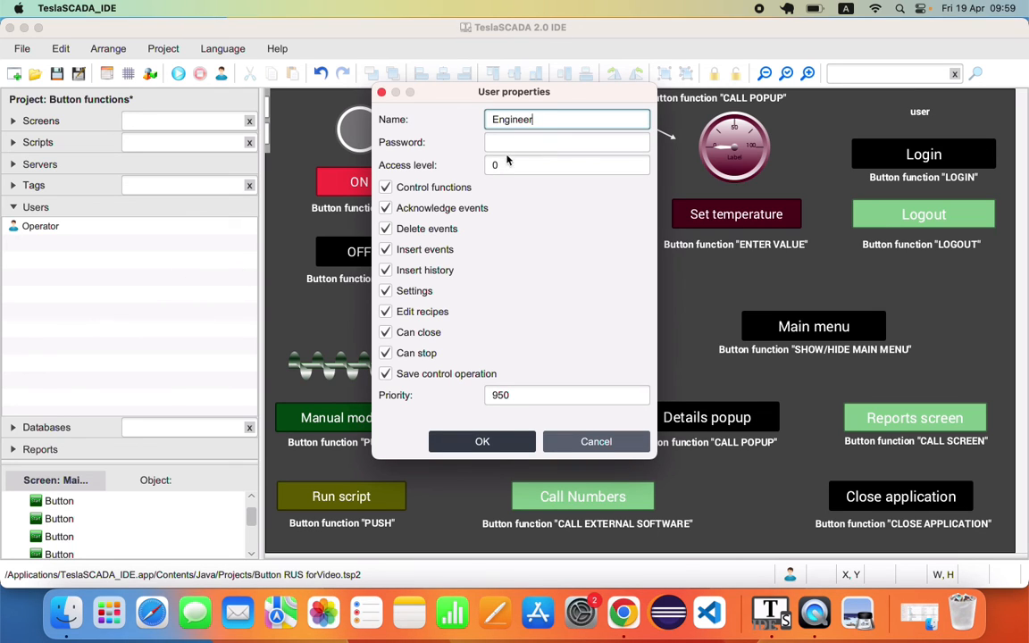
left_click(496, 143)
type("222222")
left_click(510, 164)
left_click_drag(511, 164, 469, 167)
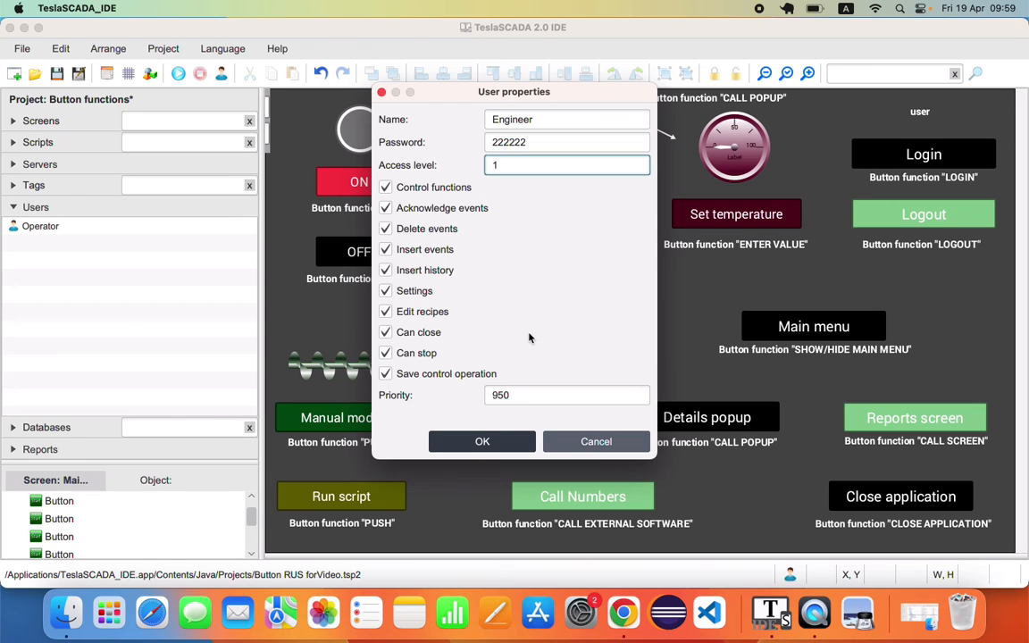
left_click(482, 441)
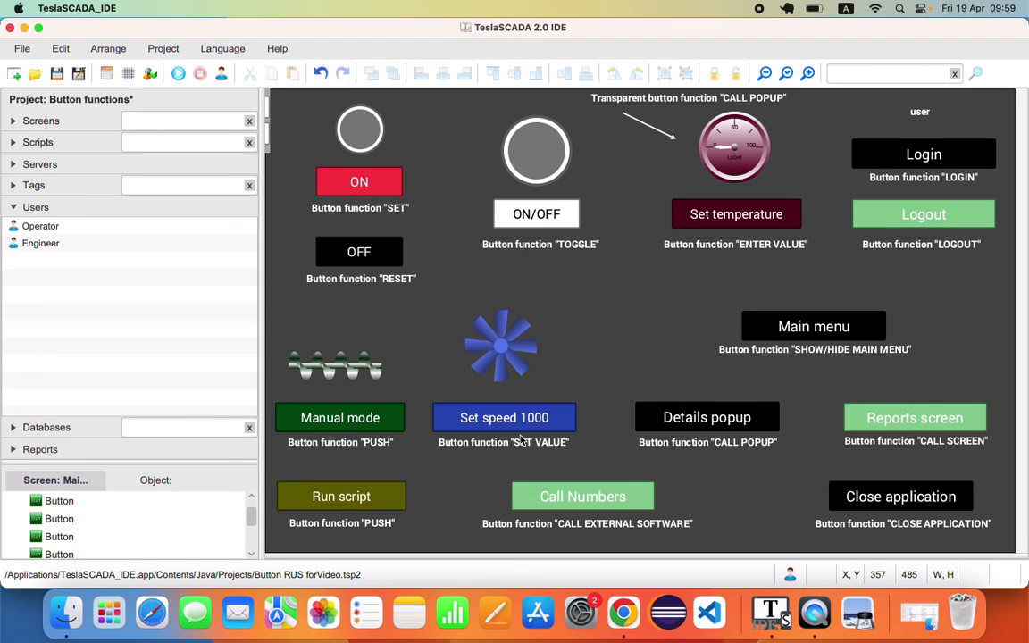
left_click(56, 73)
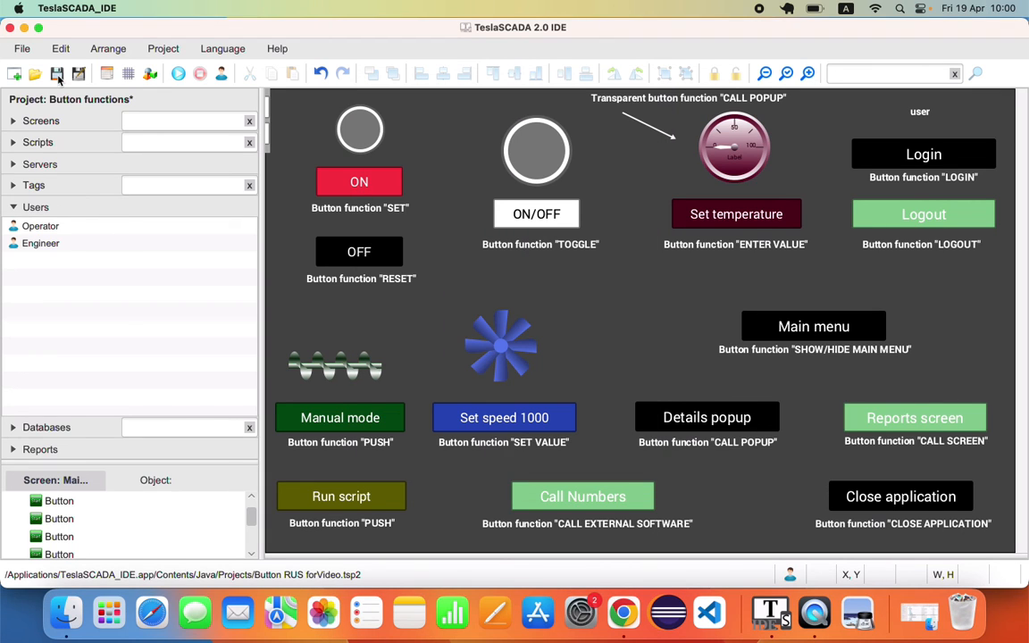
- Run the project as Operator, switch to Engineer with its password, then log out back to Operator
left_click(179, 73)
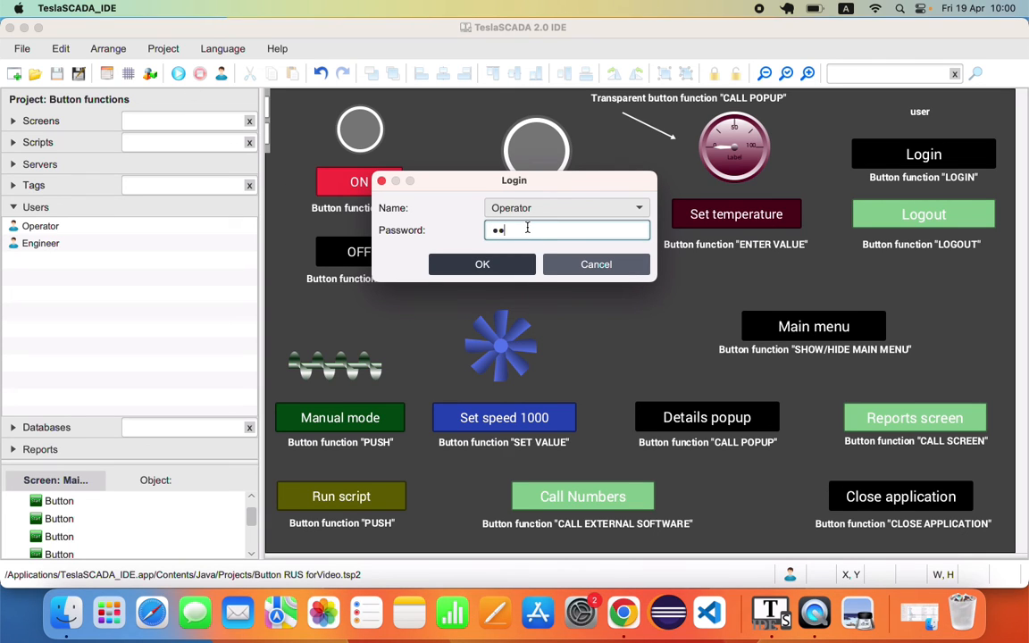
key("Return")
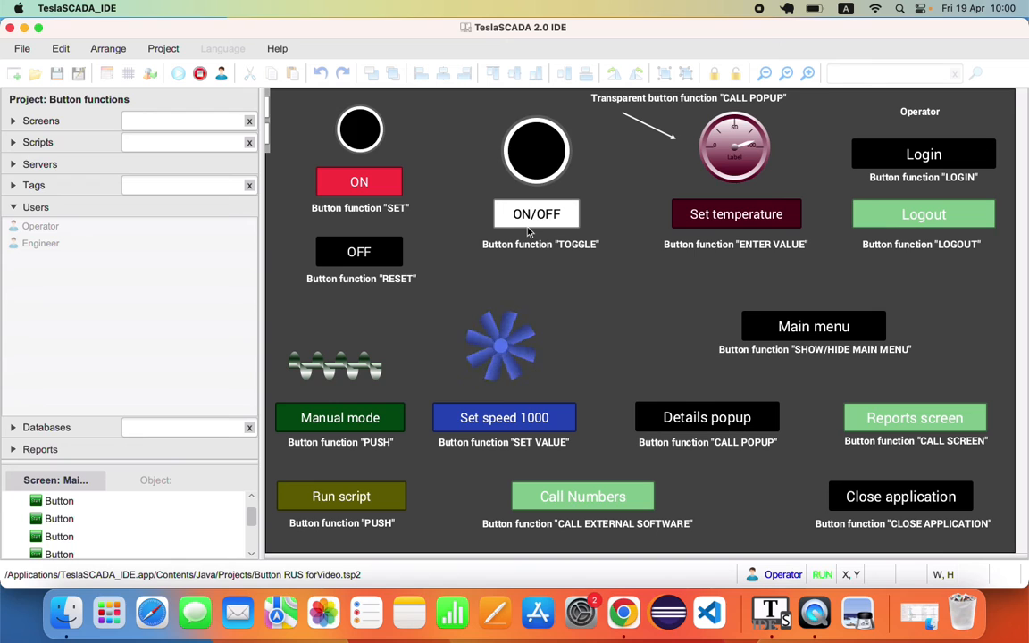
left_click(952, 154)
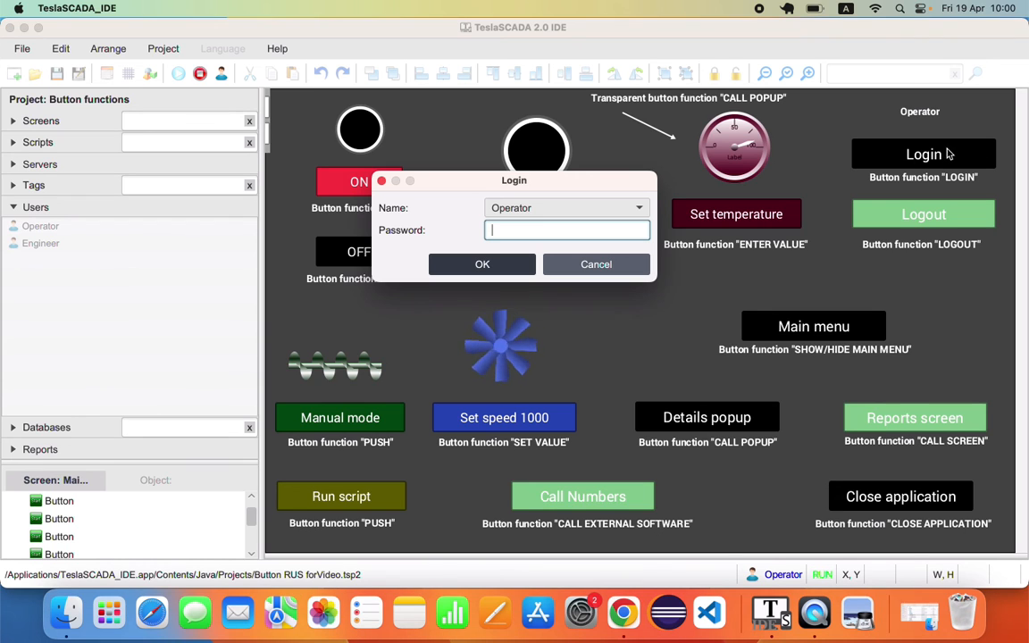
left_click(639, 207)
left_click(535, 240)
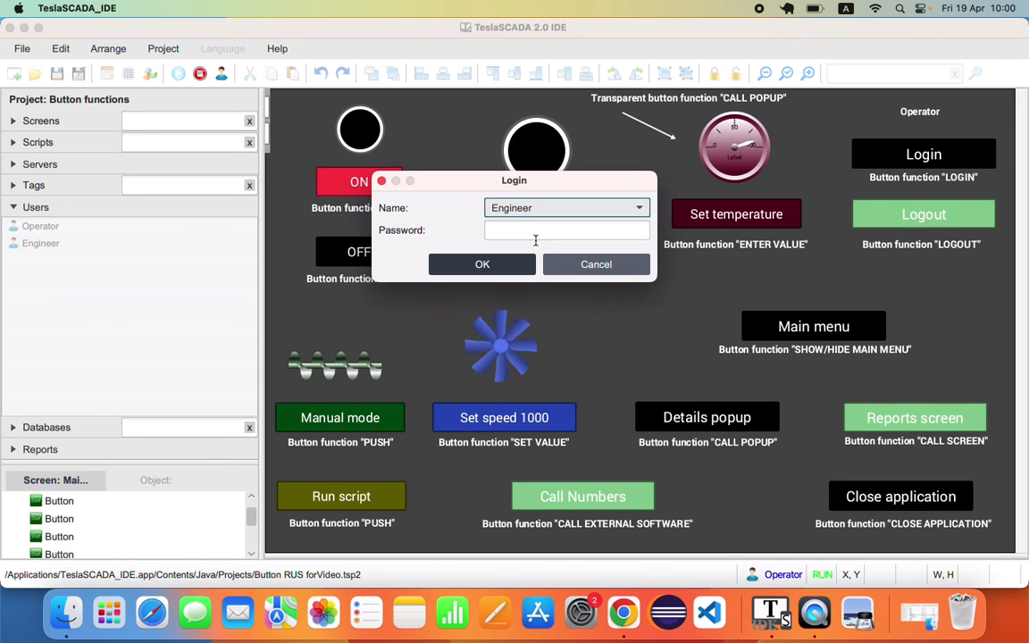
left_click(533, 229)
type("123456")
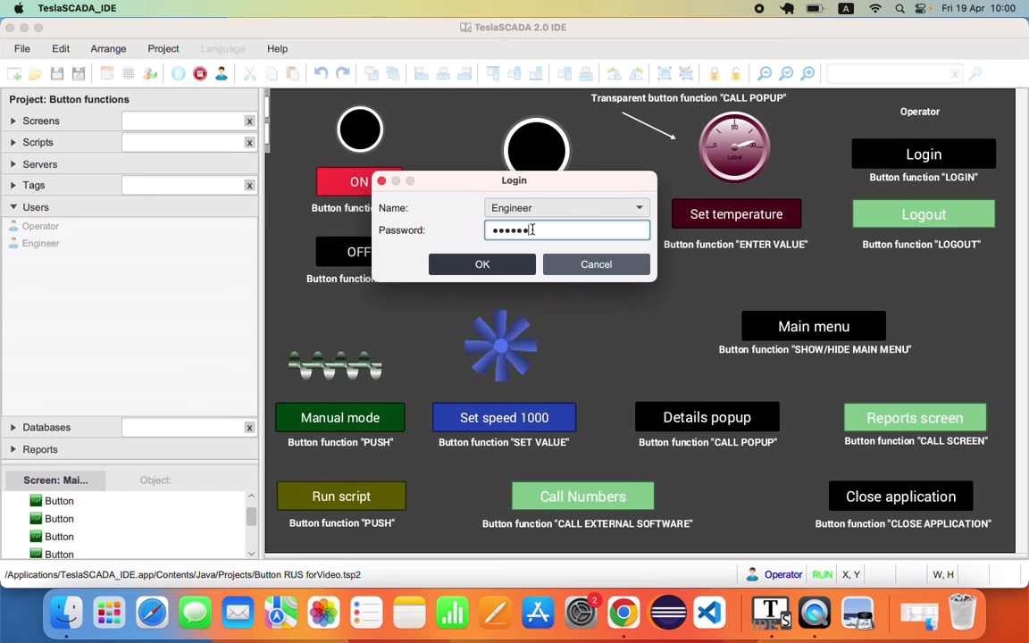
left_click(455, 266)
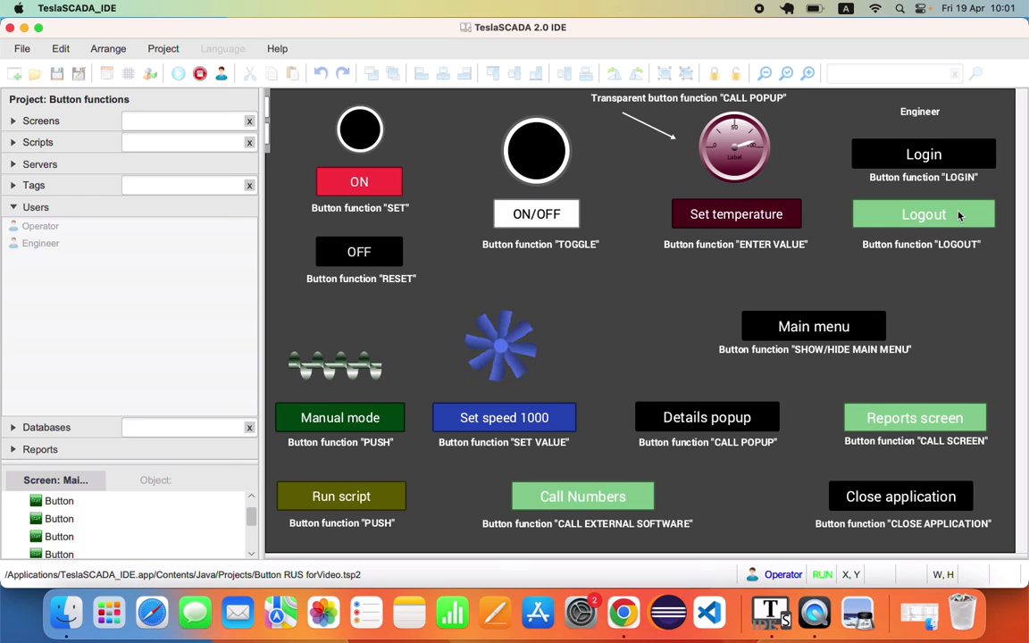
left_click(959, 216)
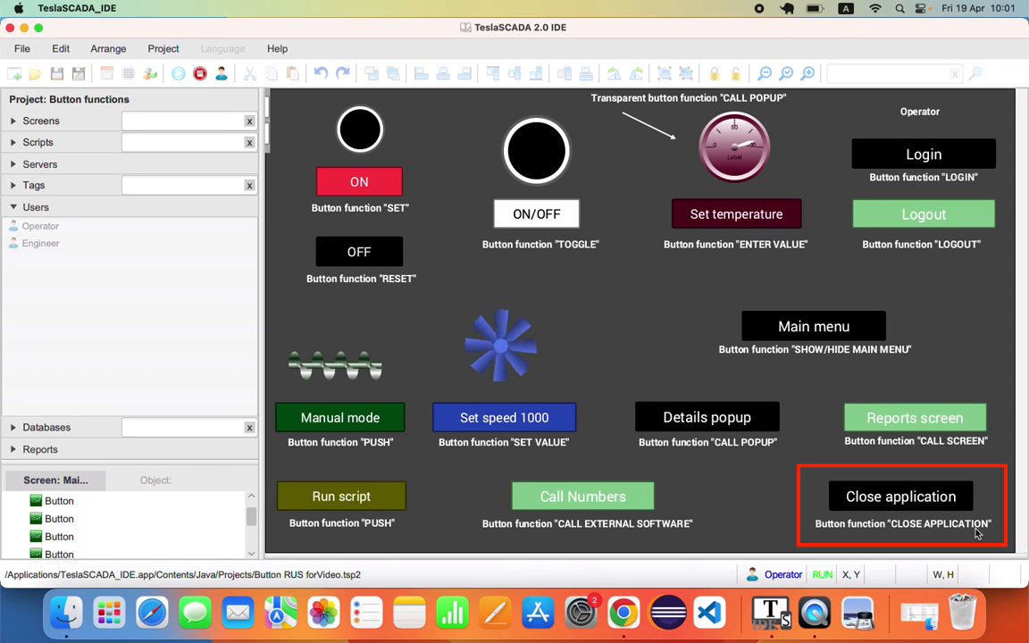
- Try the Close application button as Operator and submit a password when prompted
left_click(957, 505)
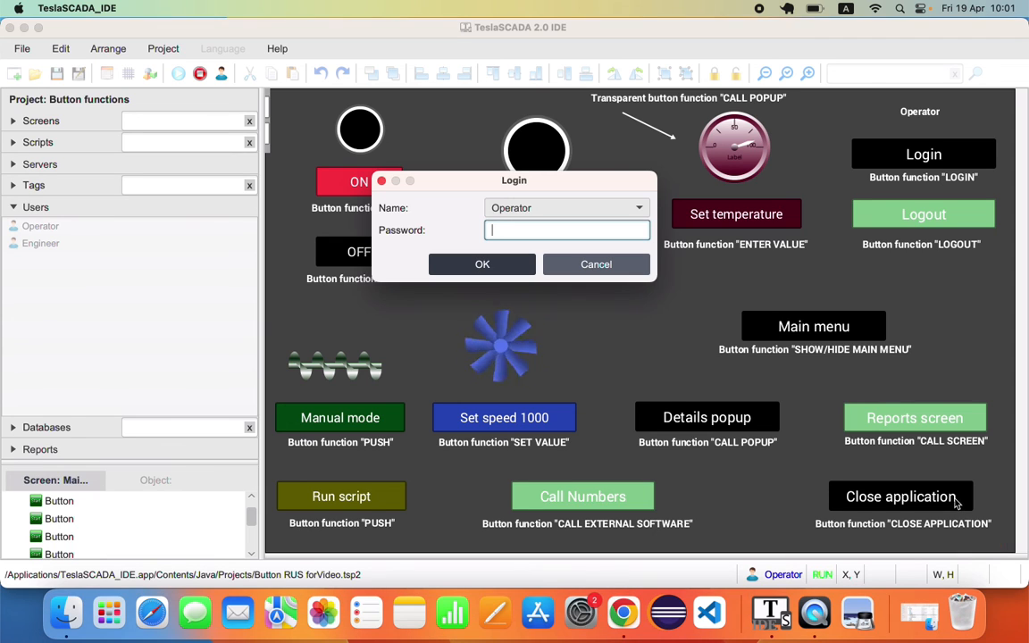
type("•••••••")
key("Return")
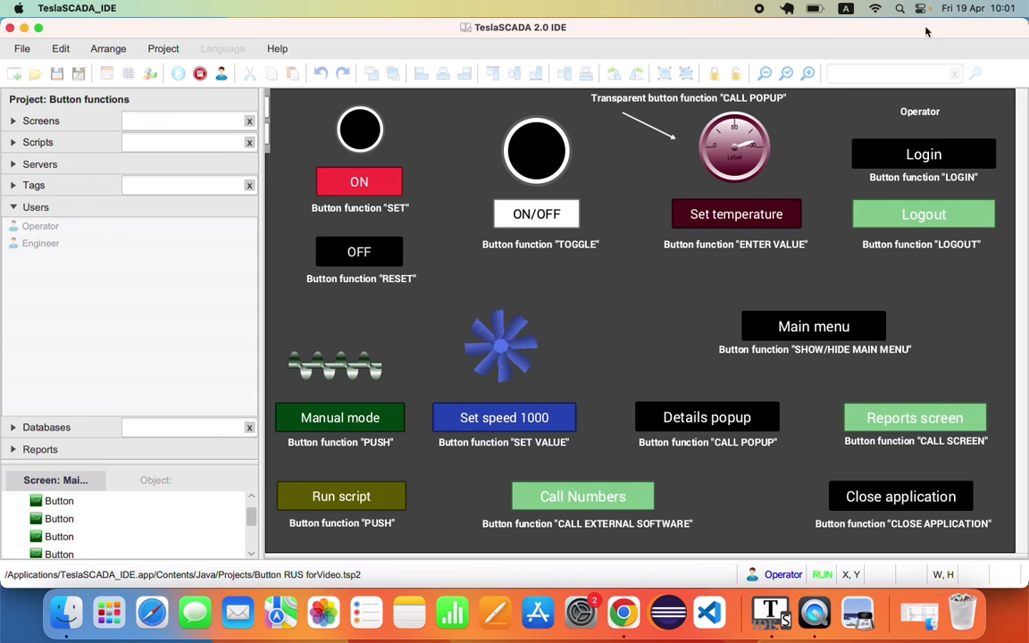
- Log in as Engineer with its password, then try Close application again and enter the password
left_click(884, 154)
left_click(563, 207)
left_click(538, 244)
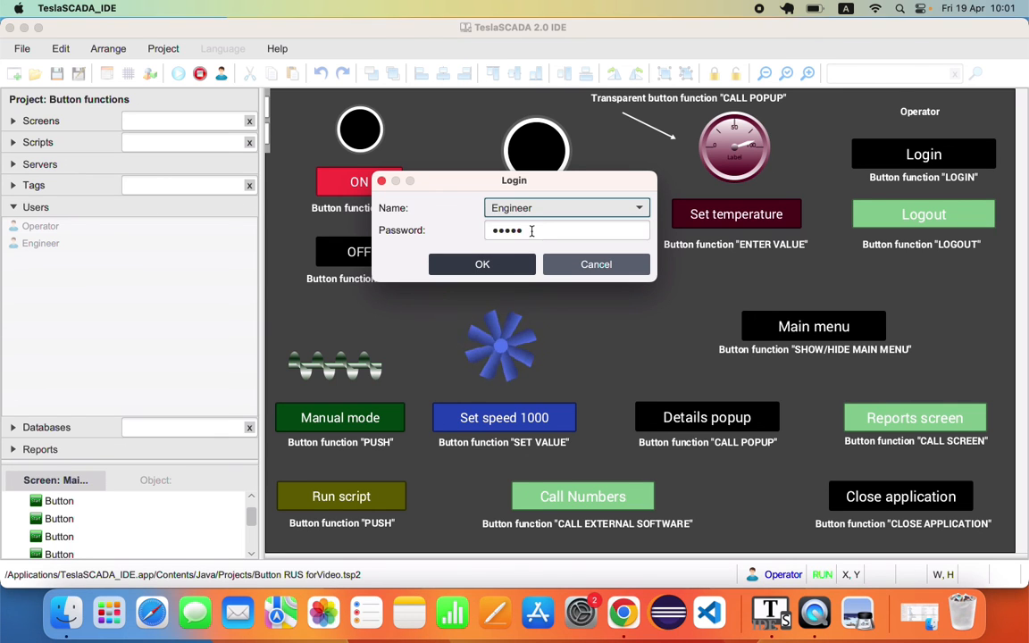
left_click_drag(531, 230, 482, 227)
type("•••••••")
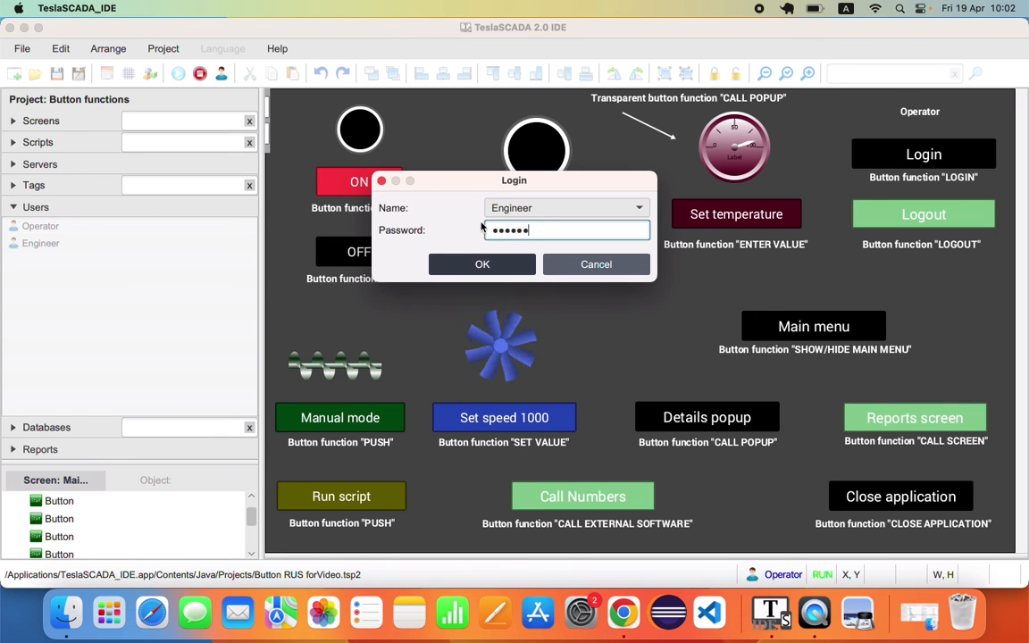
left_click(459, 264)
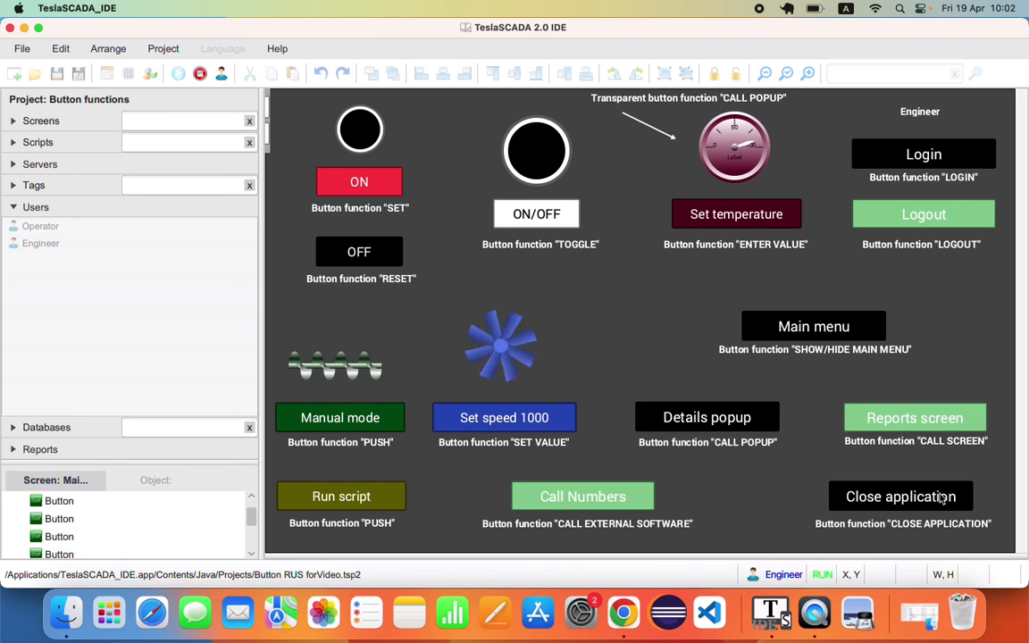
left_click(941, 499)
type("••••")
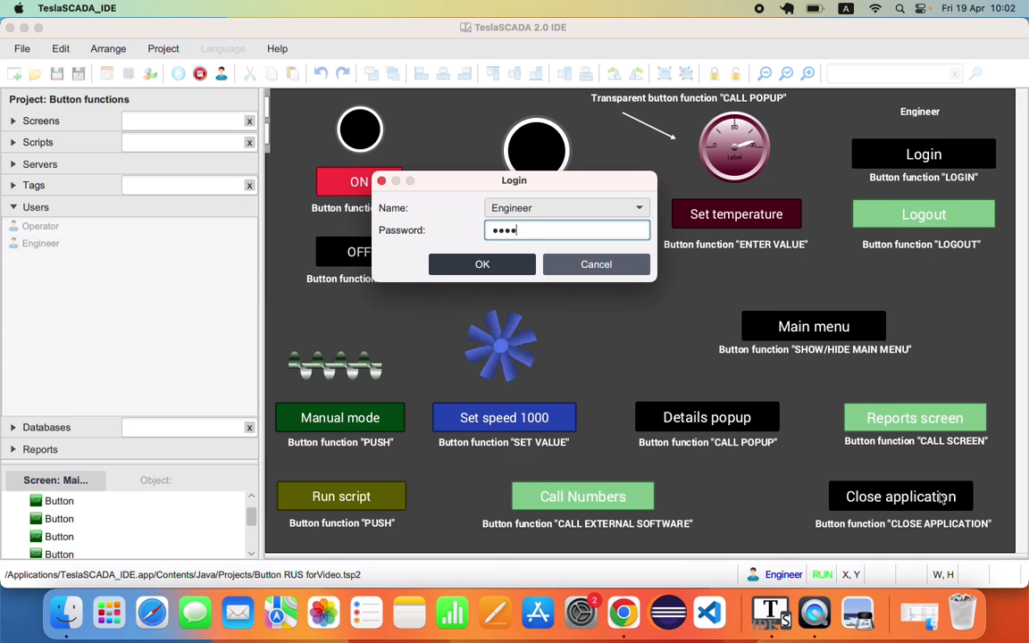
type("•••")
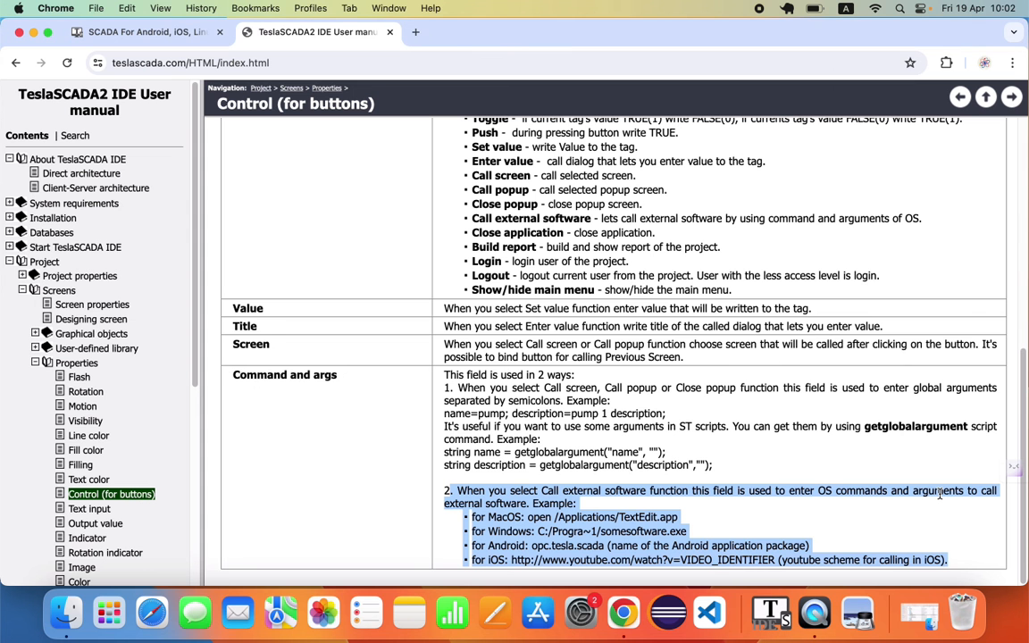